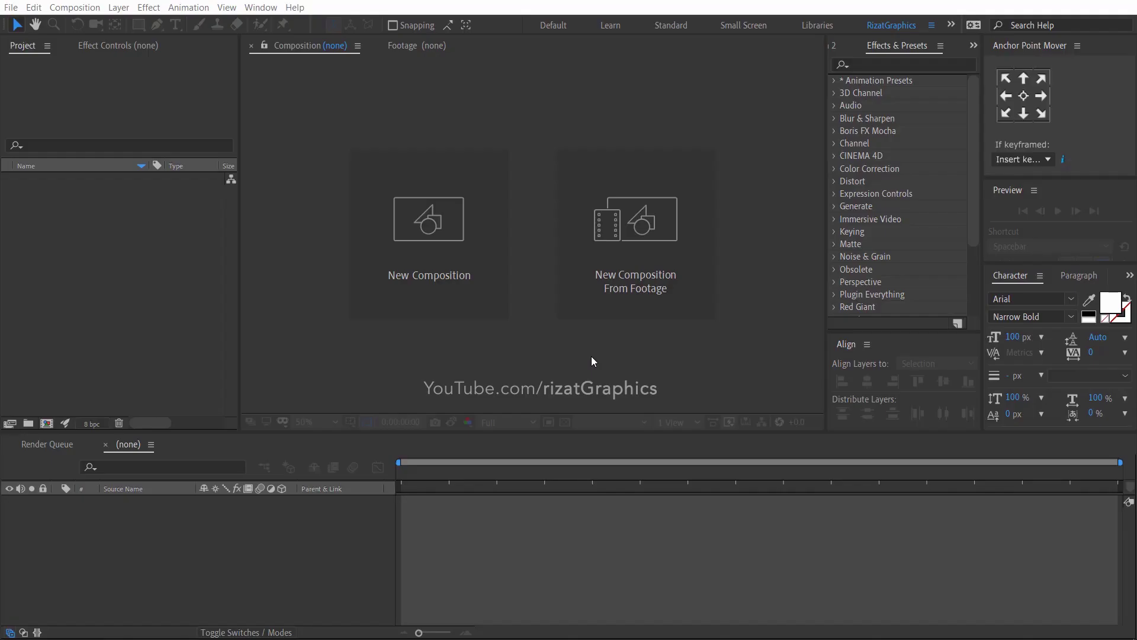
- Create a new composition 'Rotating Fan Animation' at 1920×1080, 30 fps, 10 seconds long
left_click(498, 269)
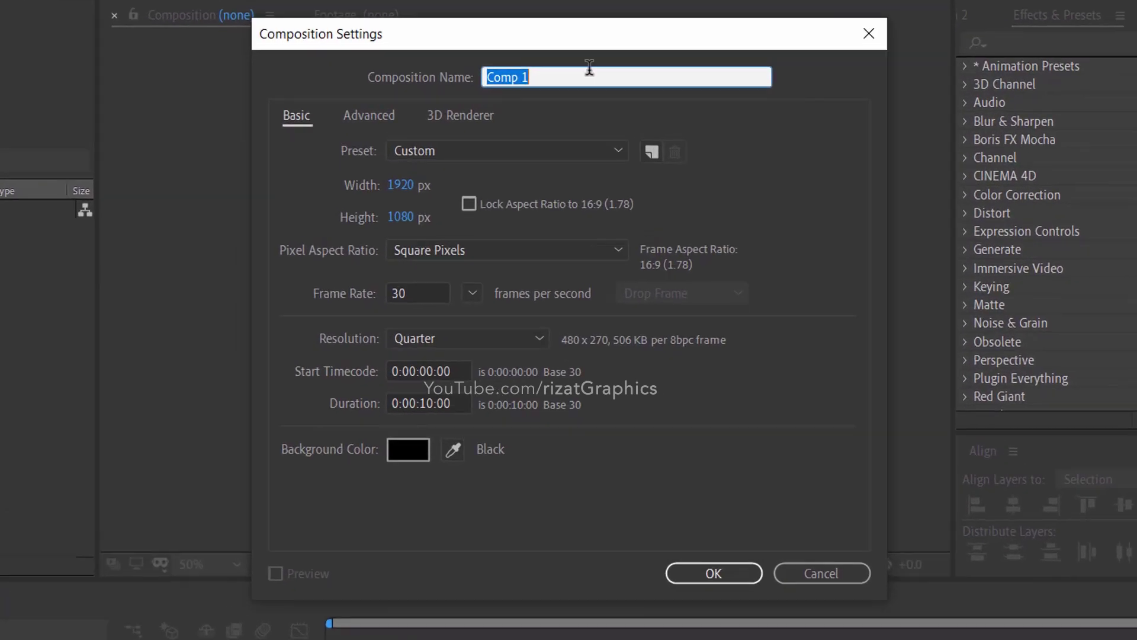
left_click(563, 84)
double_click(564, 74)
type("Rotating Fan Animatio")
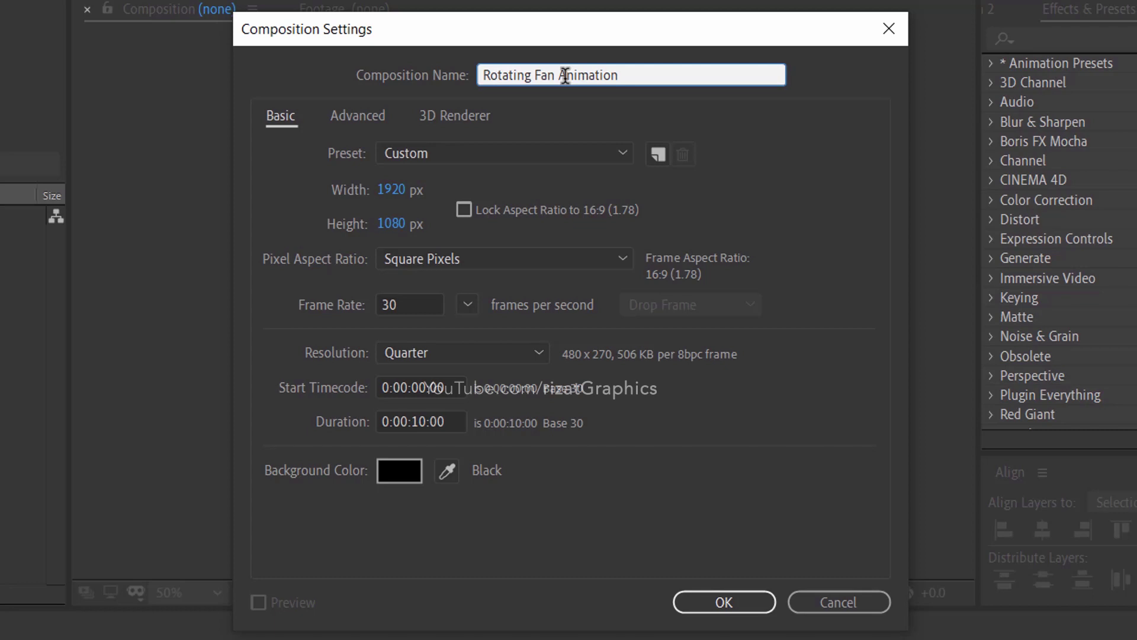
type("n")
left_click(422, 191)
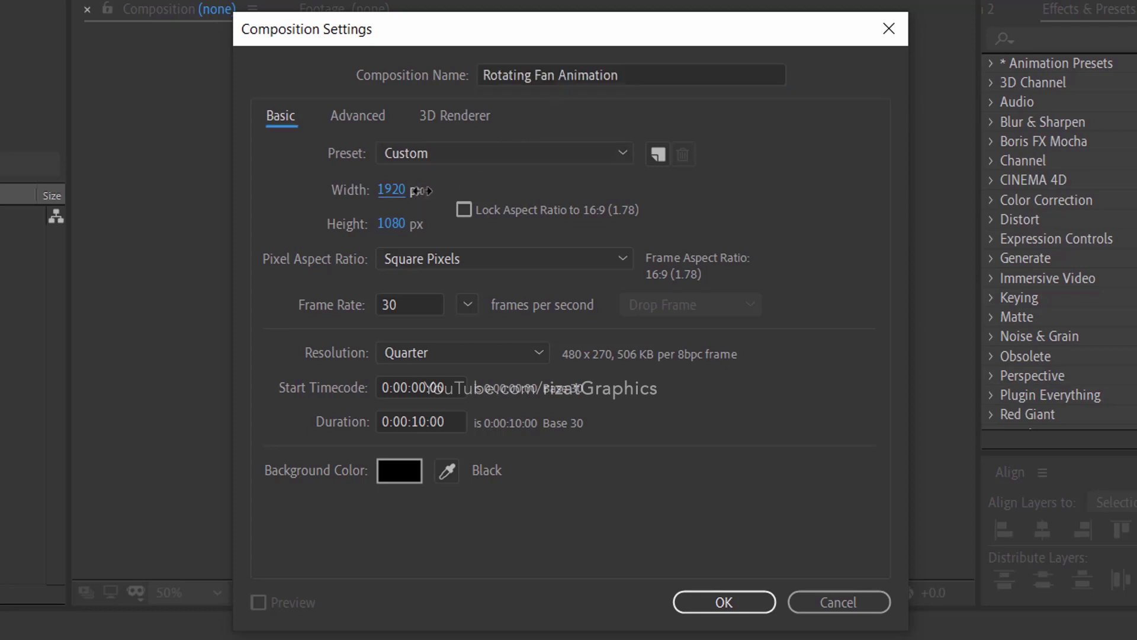
left_click(415, 223)
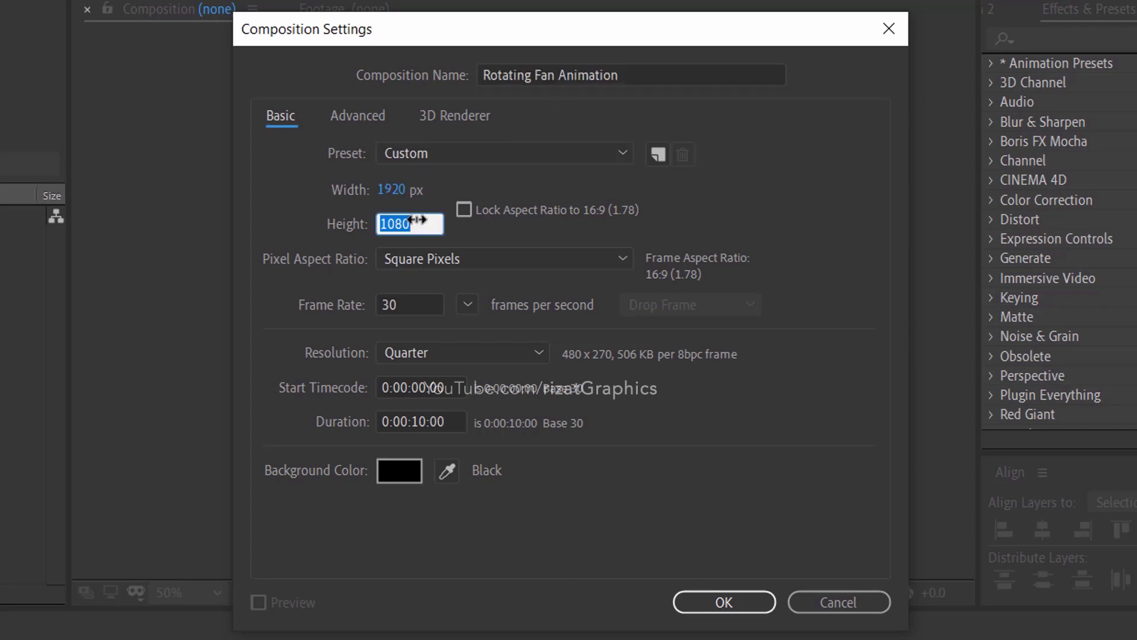
left_click(415, 303)
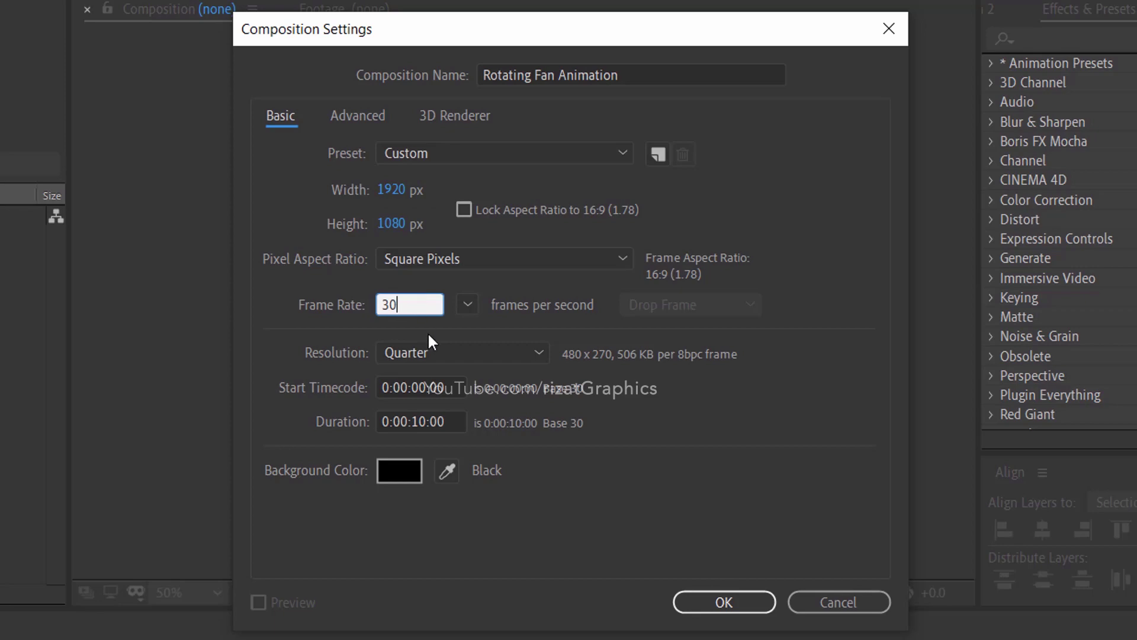
left_click(447, 416)
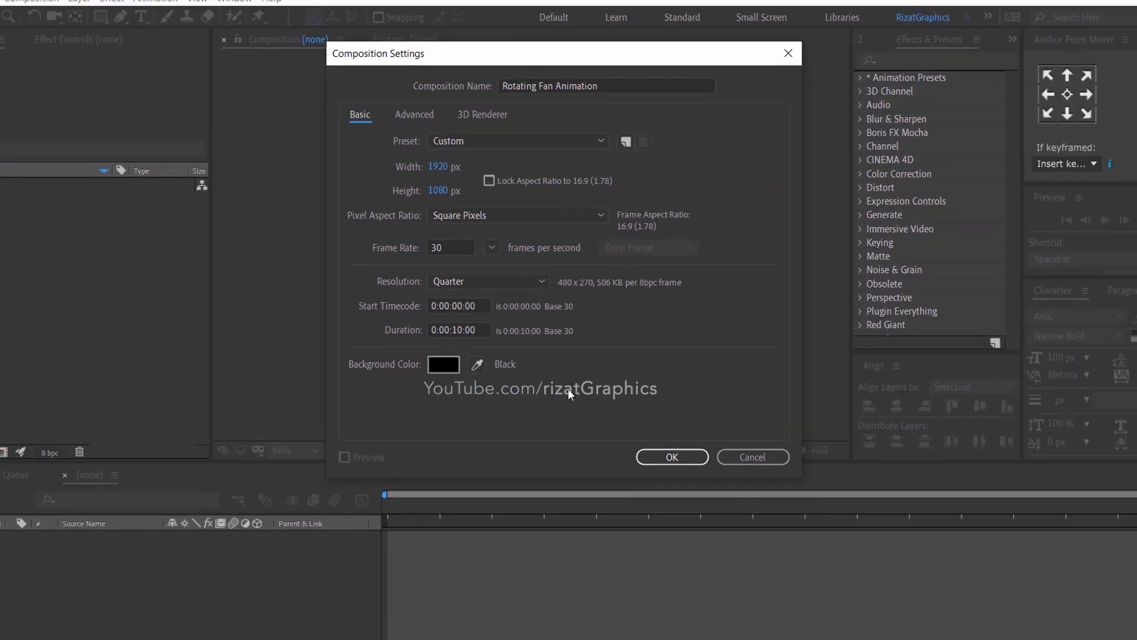
left_click(645, 427)
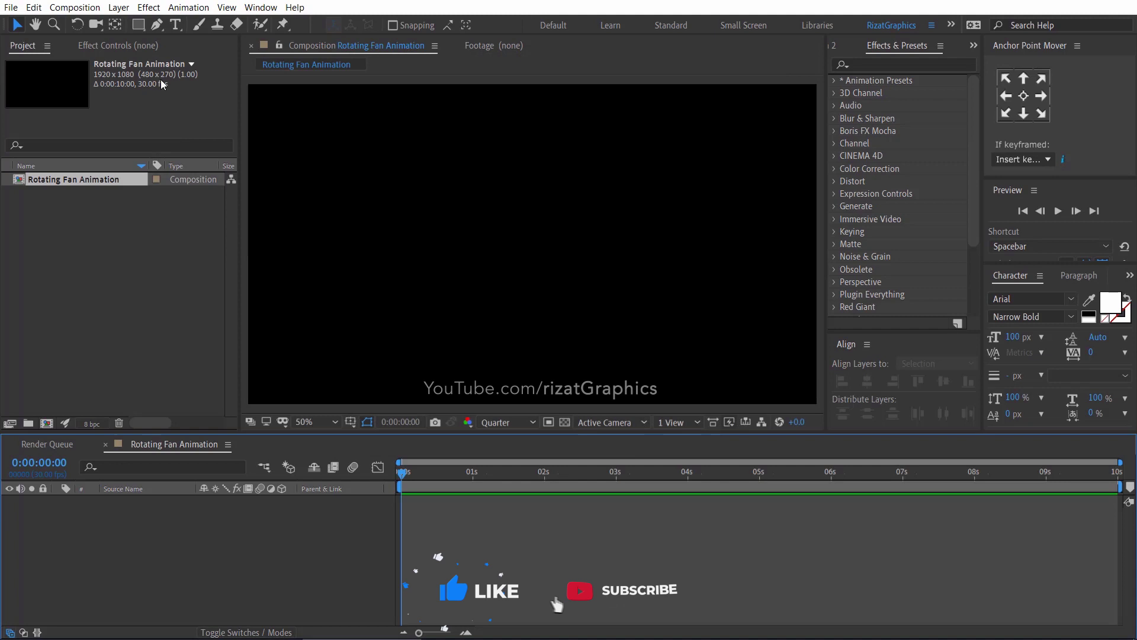
- Add a white comp-size 1920×1080 solid layer named Background
left_click(126, 8)
mouse_move(207, 23)
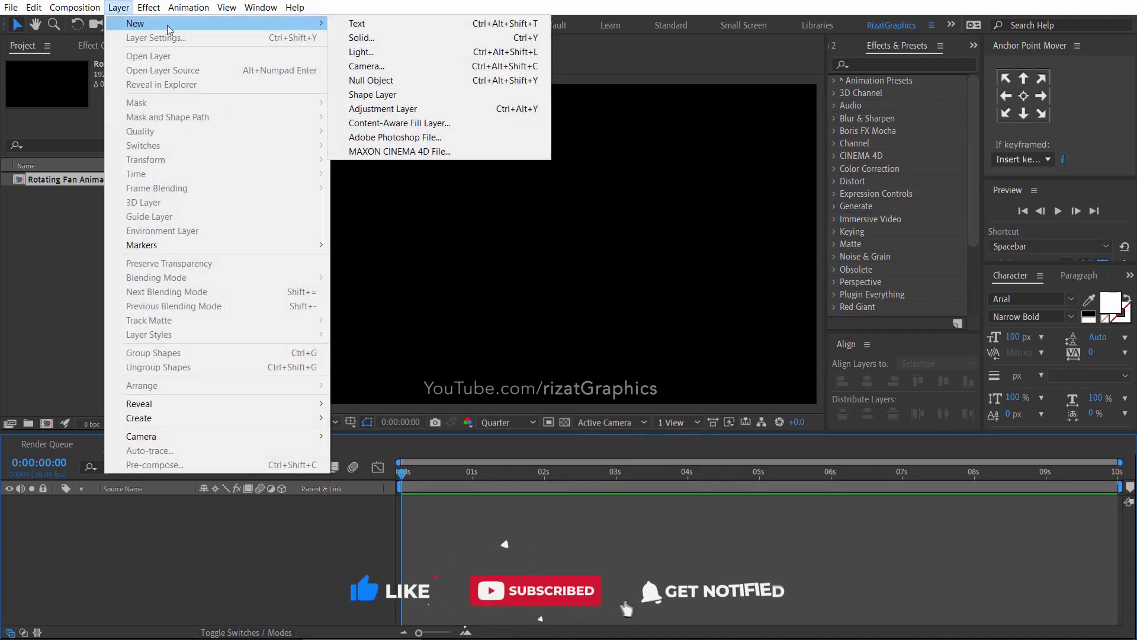
left_click(342, 38)
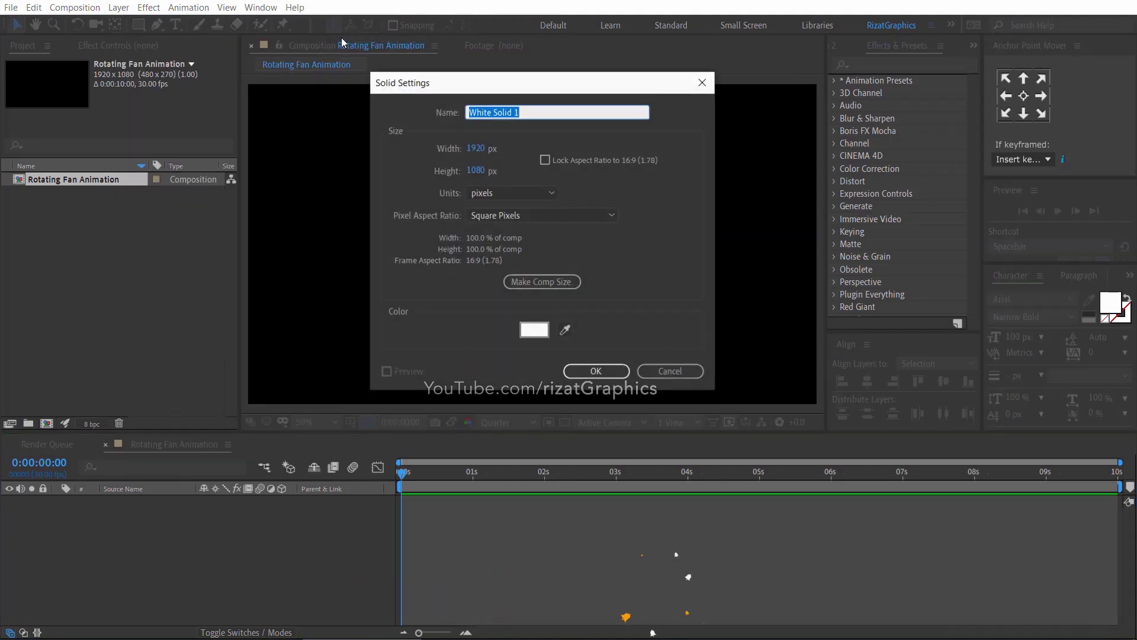
type("Background")
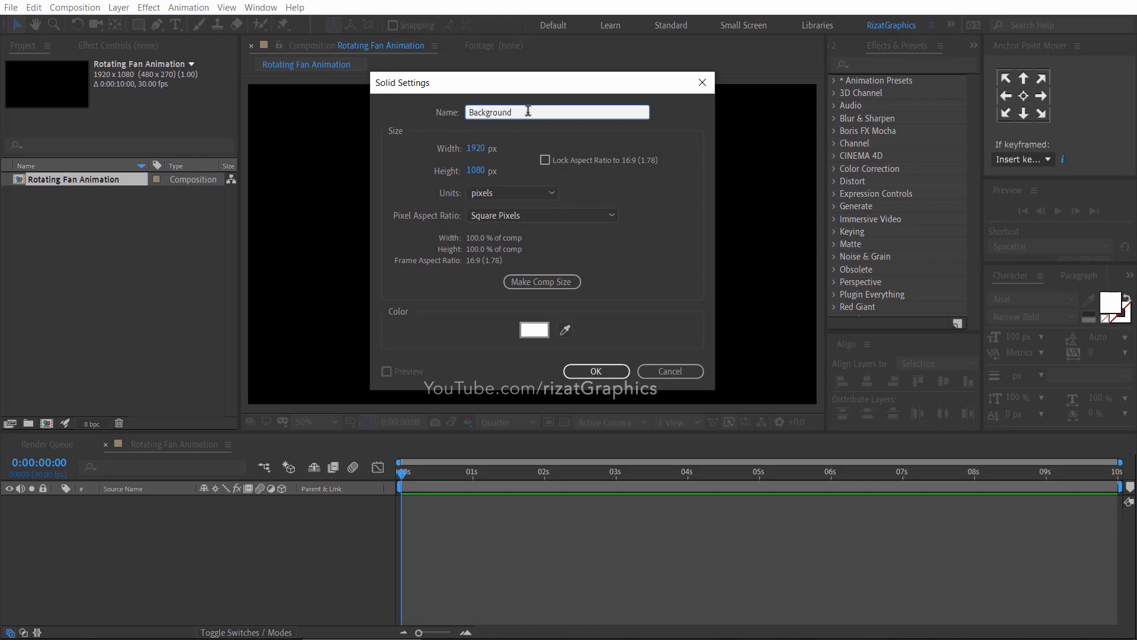
left_click(543, 286)
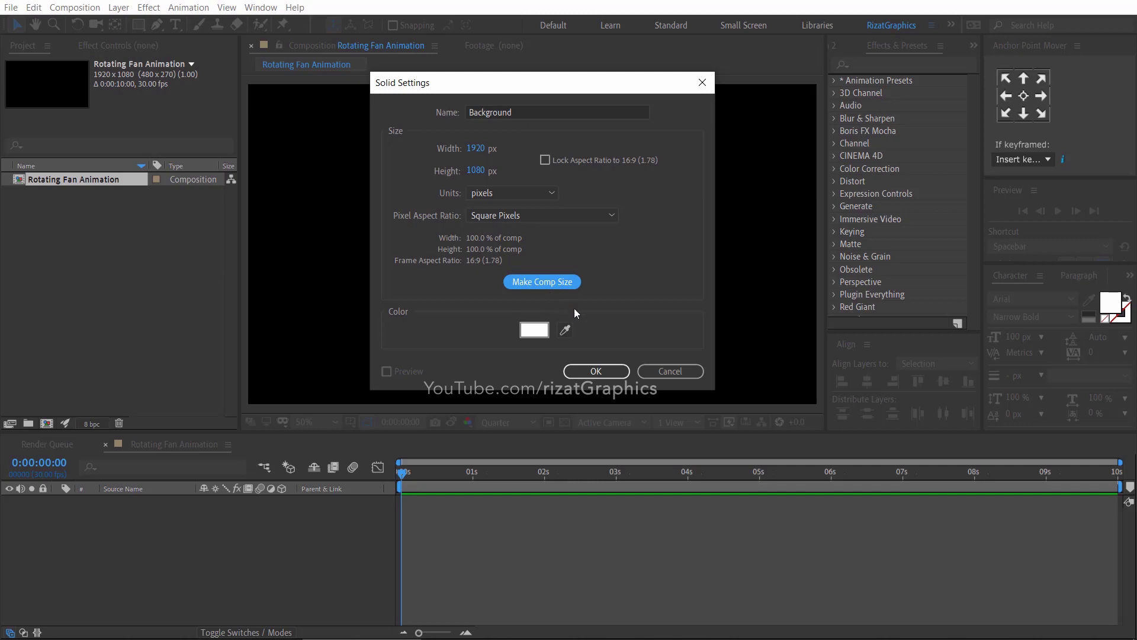
left_click(594, 373)
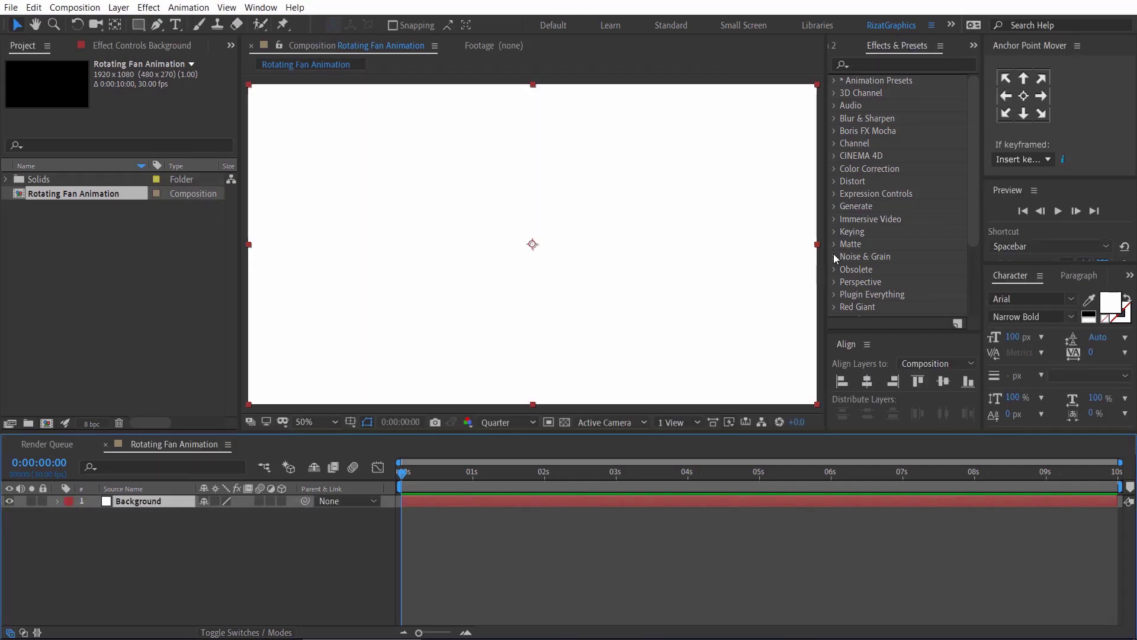
- Apply Gradient Ramp to the Background with a light-blue 9CD1FF start colour
left_click(884, 64)
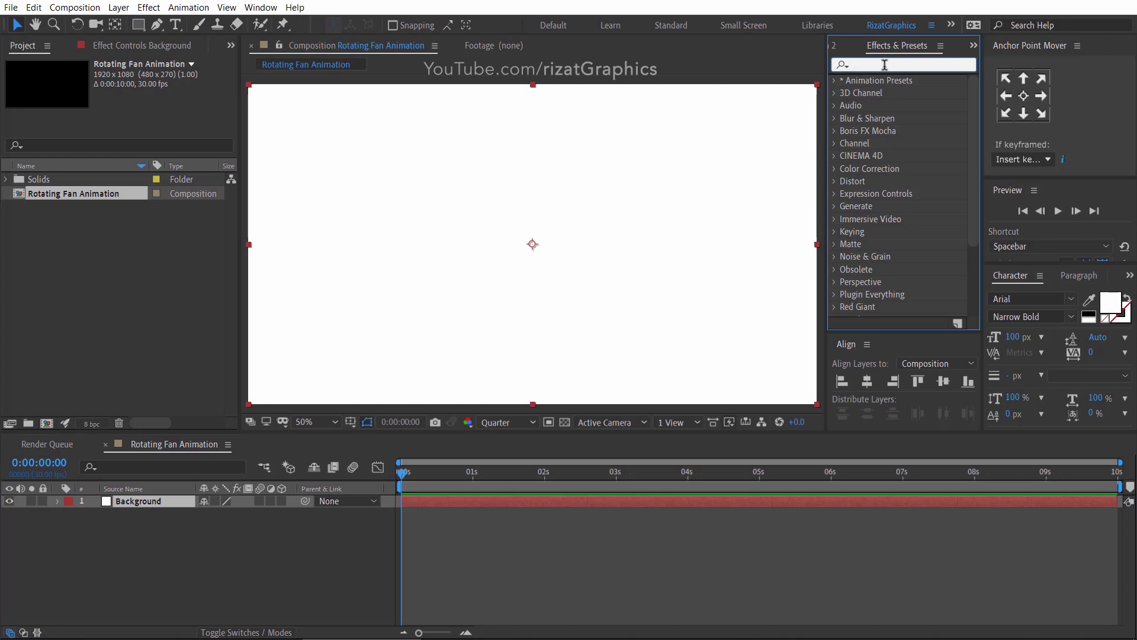
type("gradien")
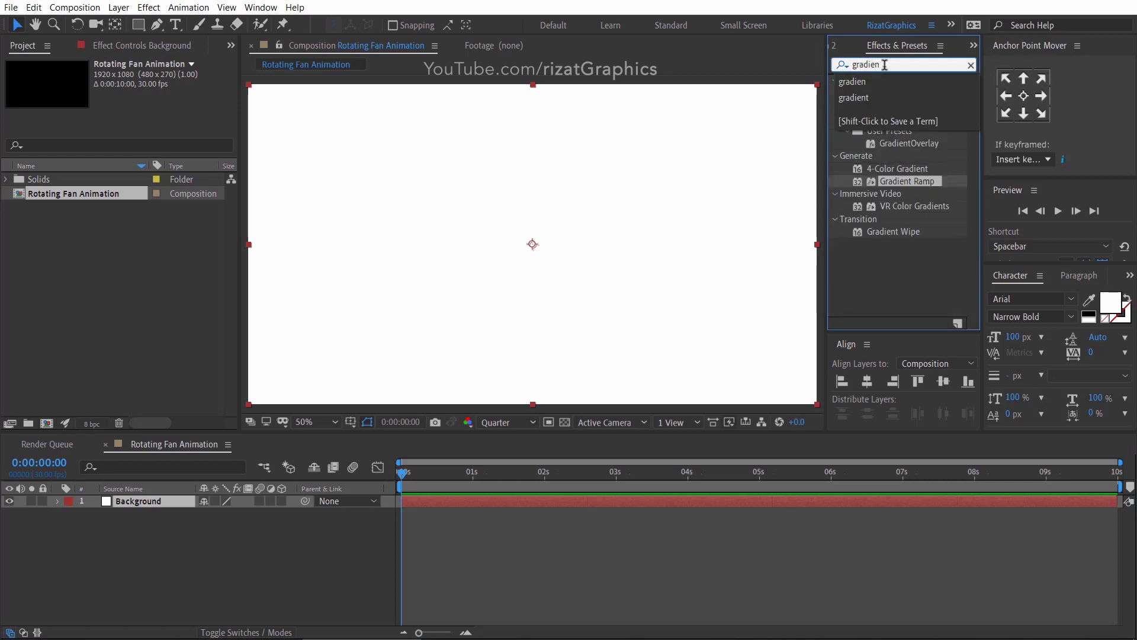
left_click_drag(905, 181, 604, 208)
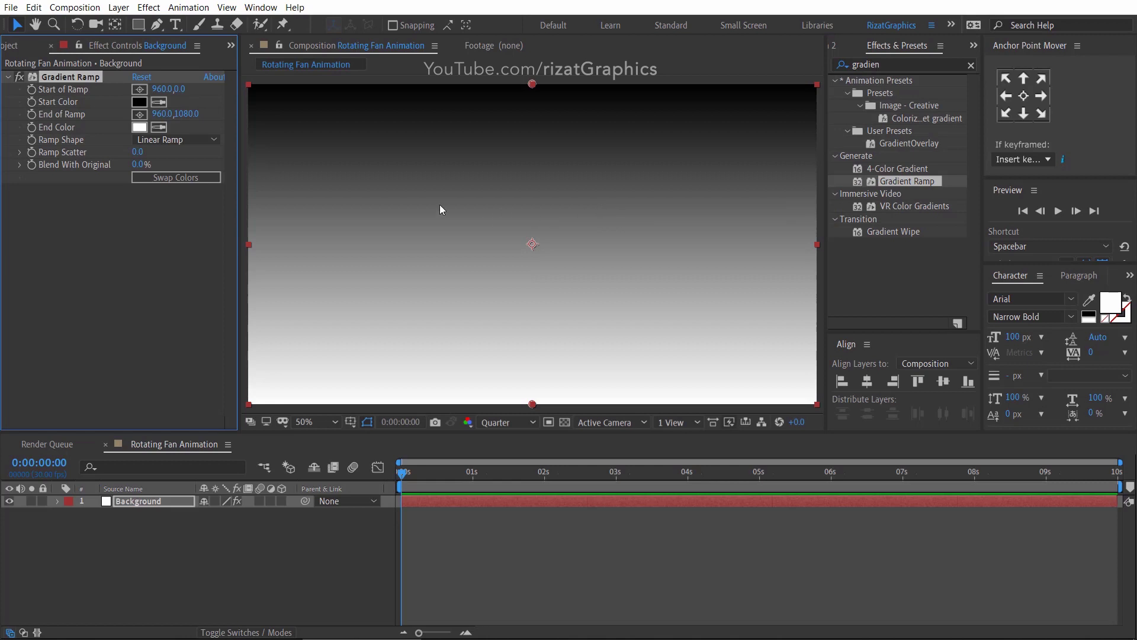
left_click(147, 101)
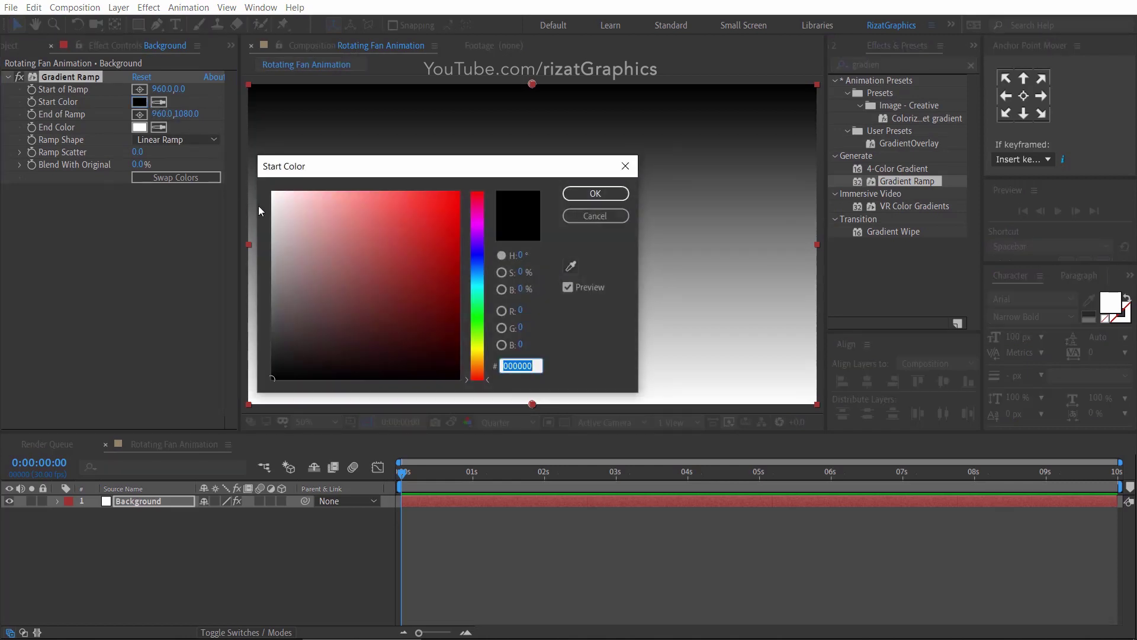
left_click_drag(468, 363, 472, 271)
mouse_move(328, 208)
left_mouse_down()
mouse_move(339, 185)
mouse_move(324, 171)
mouse_move(345, 191)
left_mouse_up()
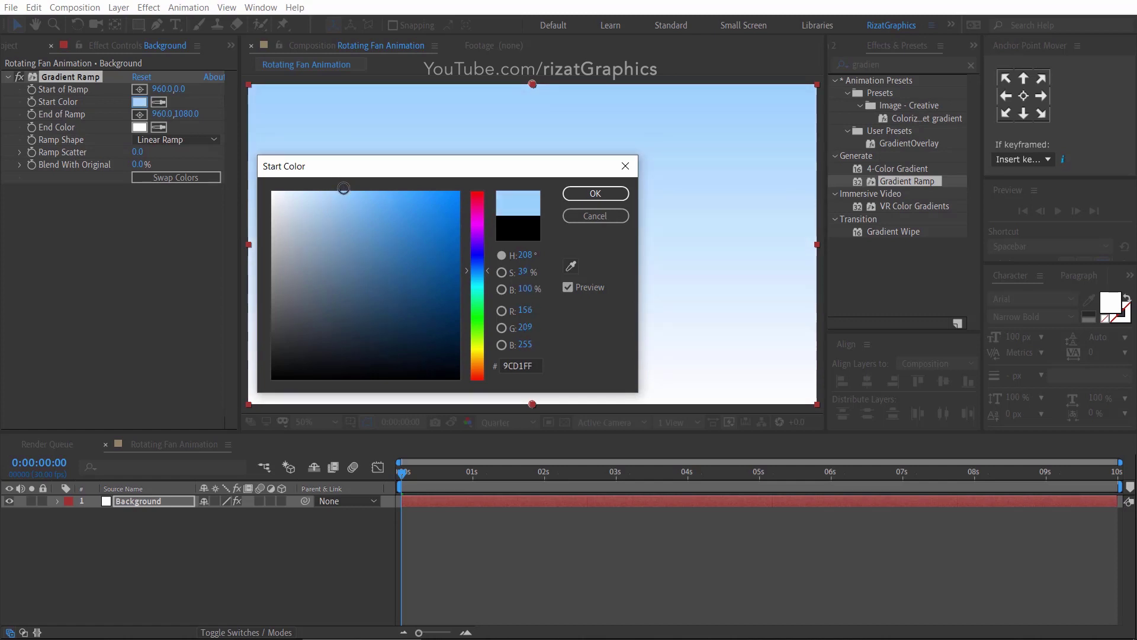
left_click(590, 195)
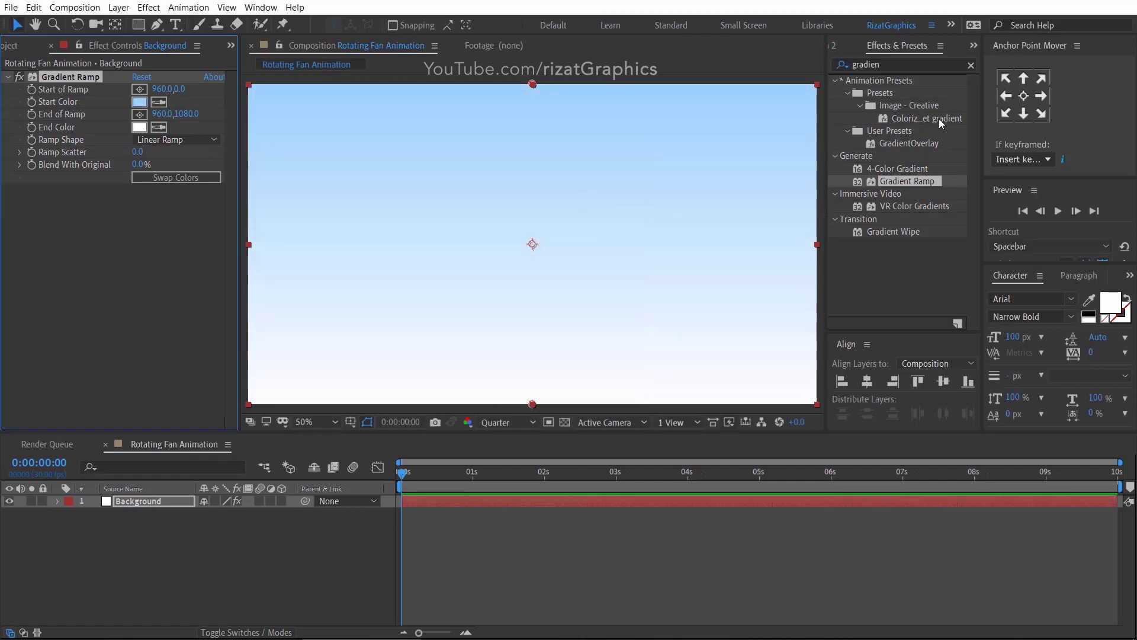
- Clear the effects search and lock the Background layer
left_click(971, 65)
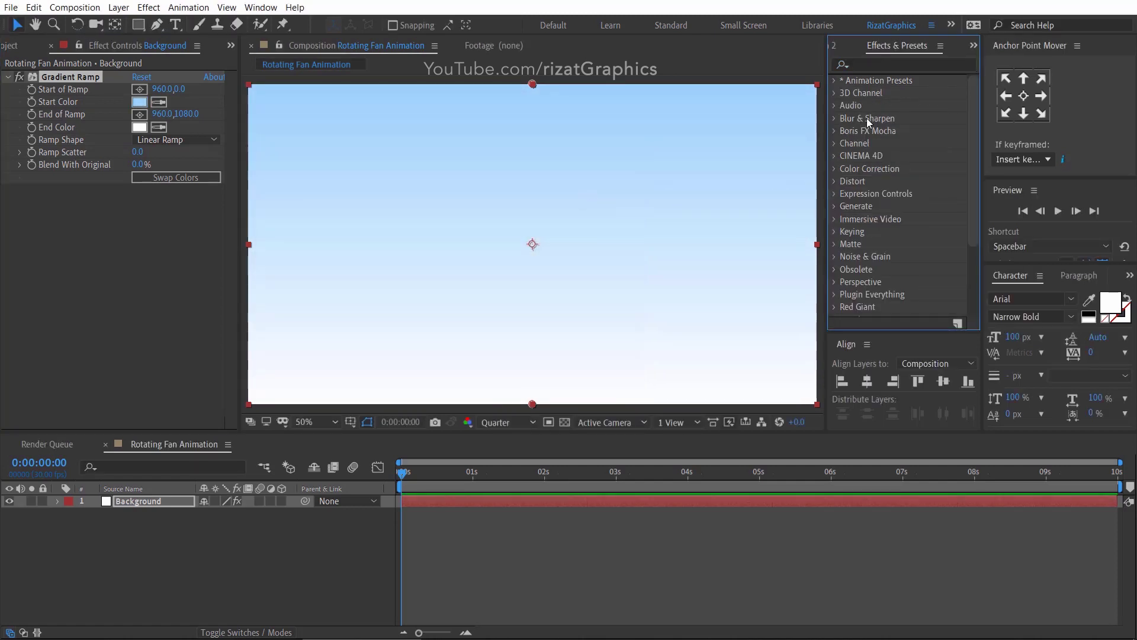
left_click(38, 500)
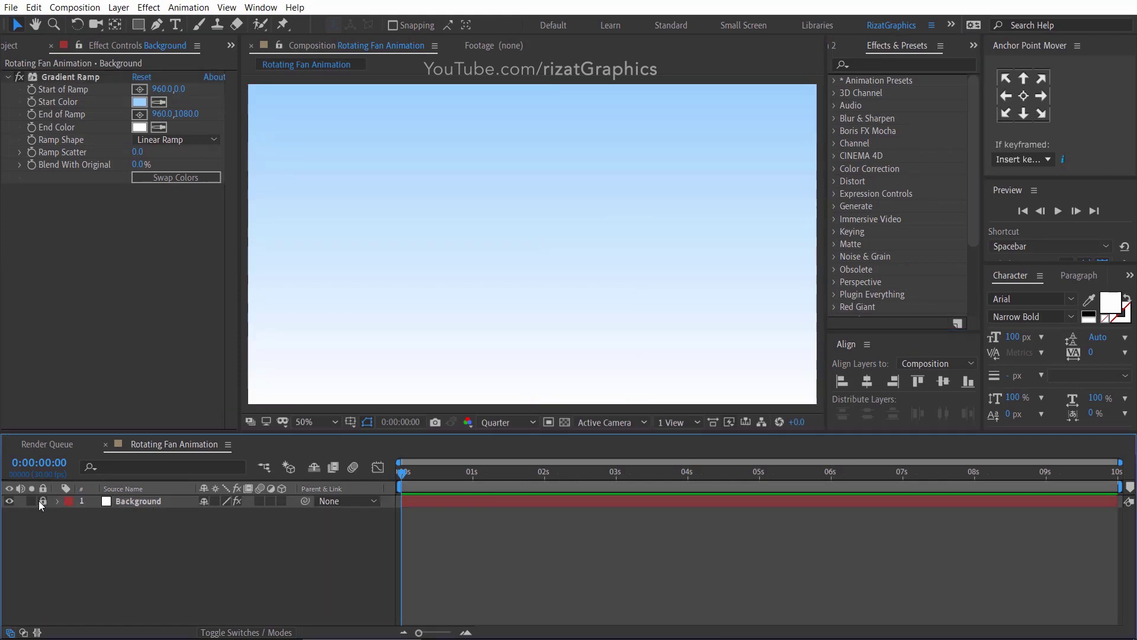
left_click(6, 50)
left_click(60, 258)
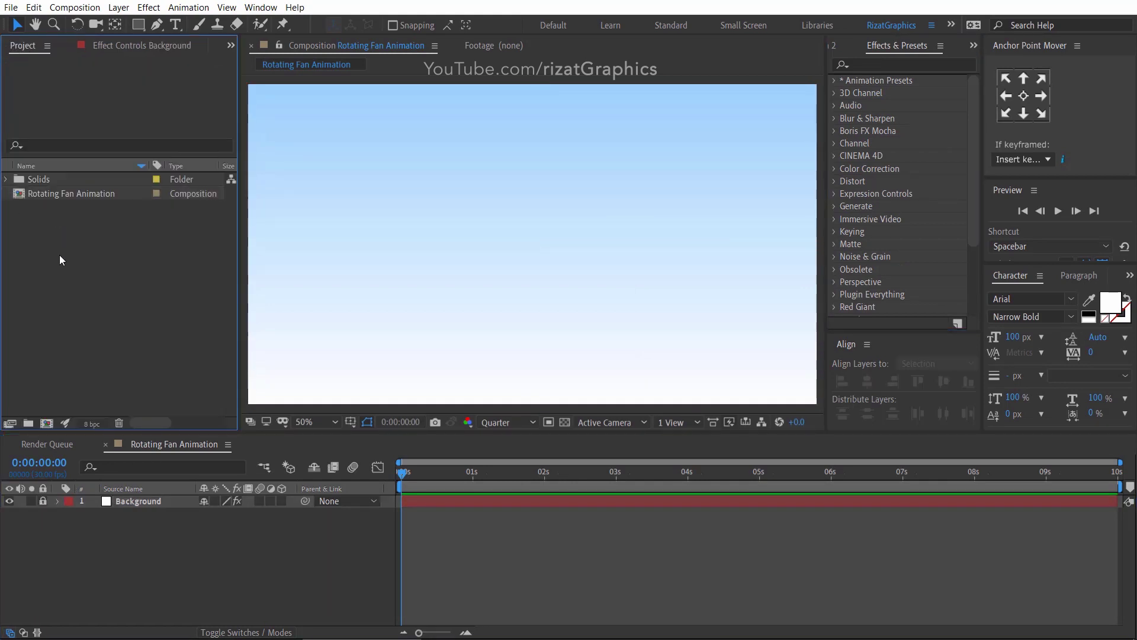
- Import Stick.png and Rotating-Fan3.png and drag both into the timeline above Background
left_click(11, 7)
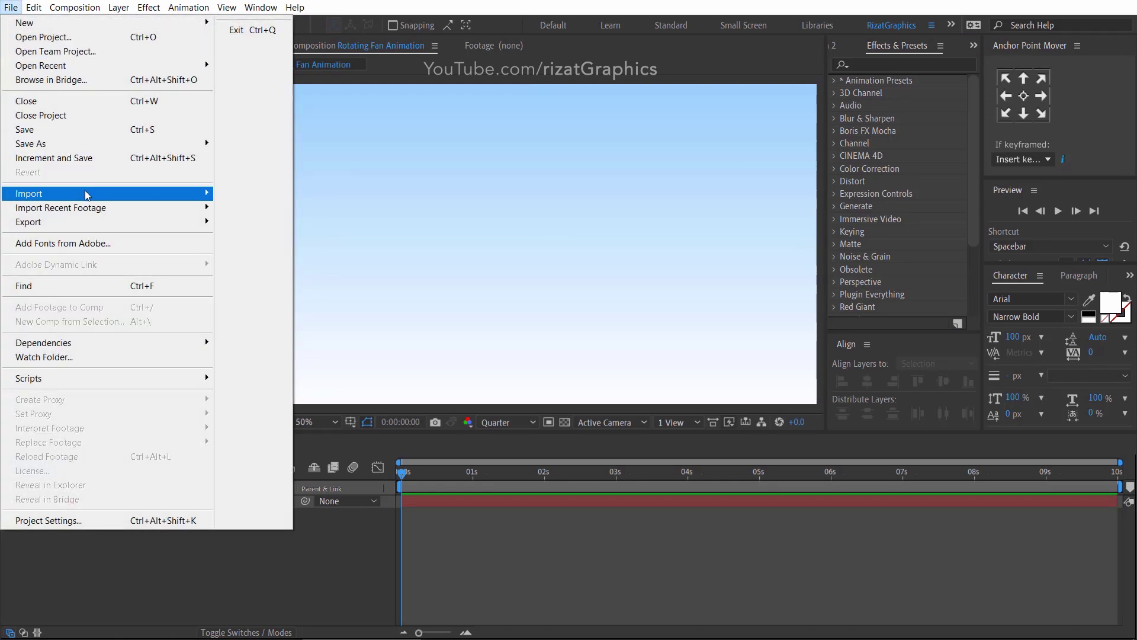
mouse_move(100, 194)
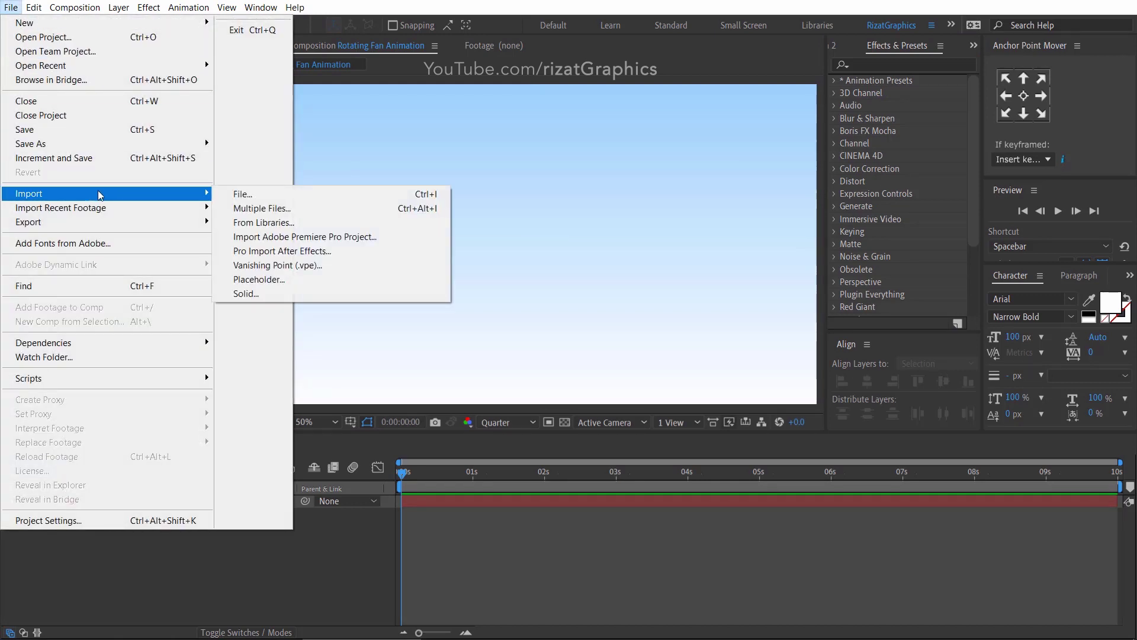
left_click(296, 198)
left_click(385, 157)
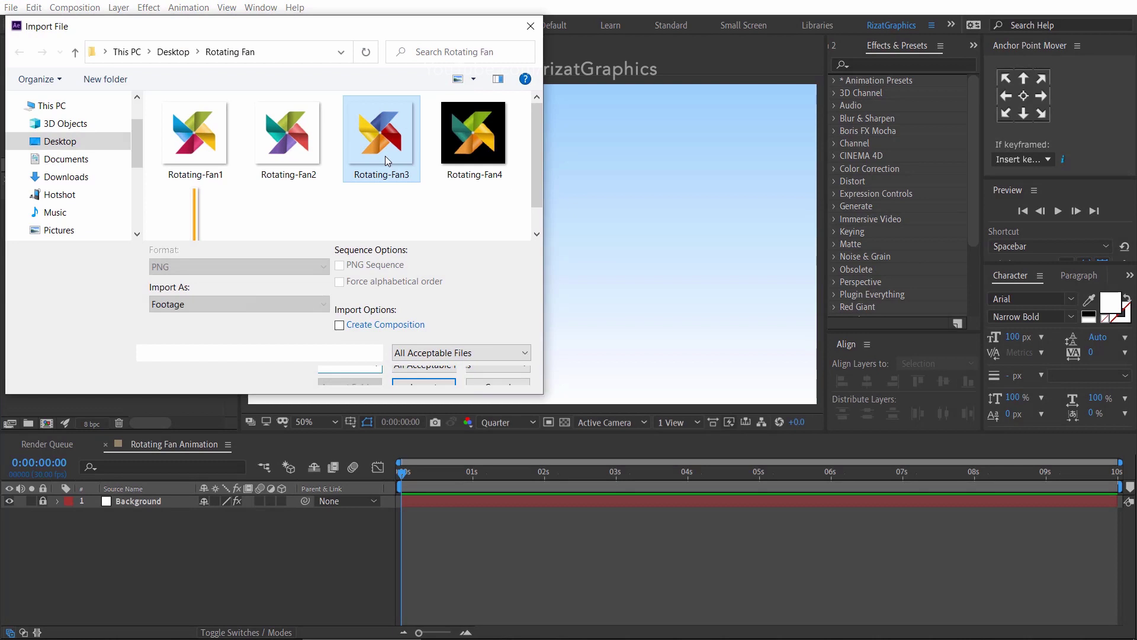
left_click(212, 215, "ctrl")
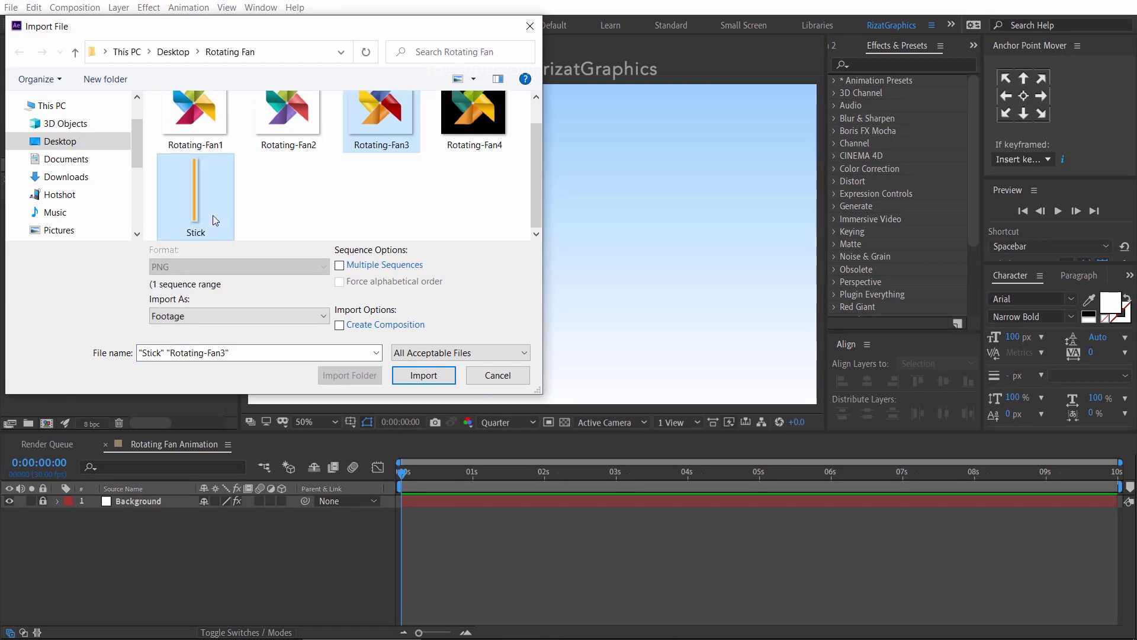
left_click(340, 266)
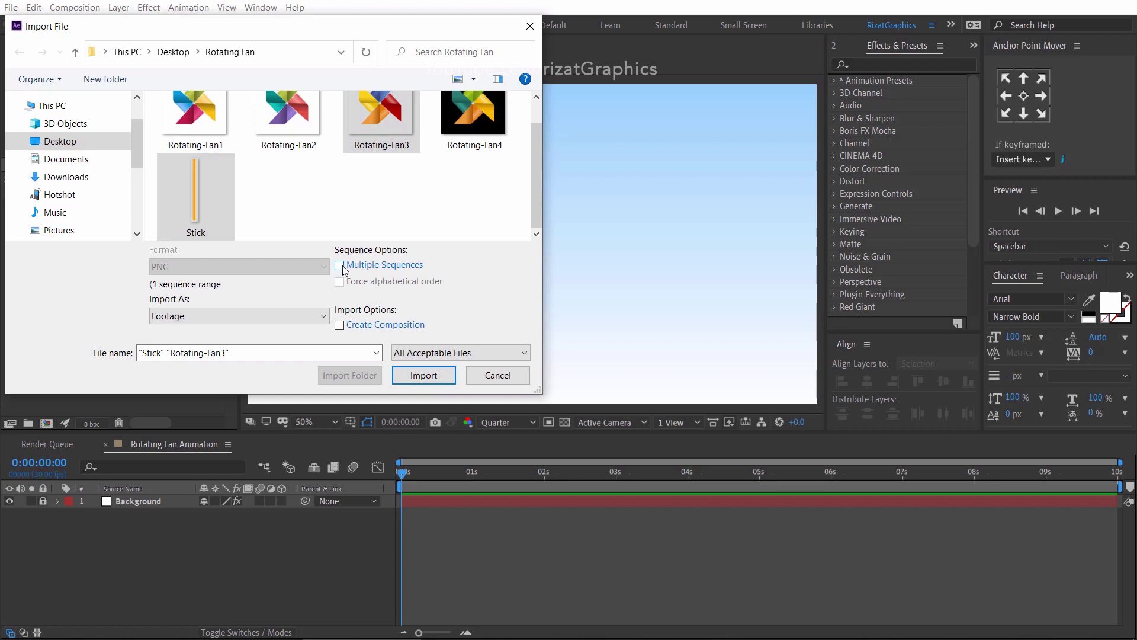
left_click(424, 375)
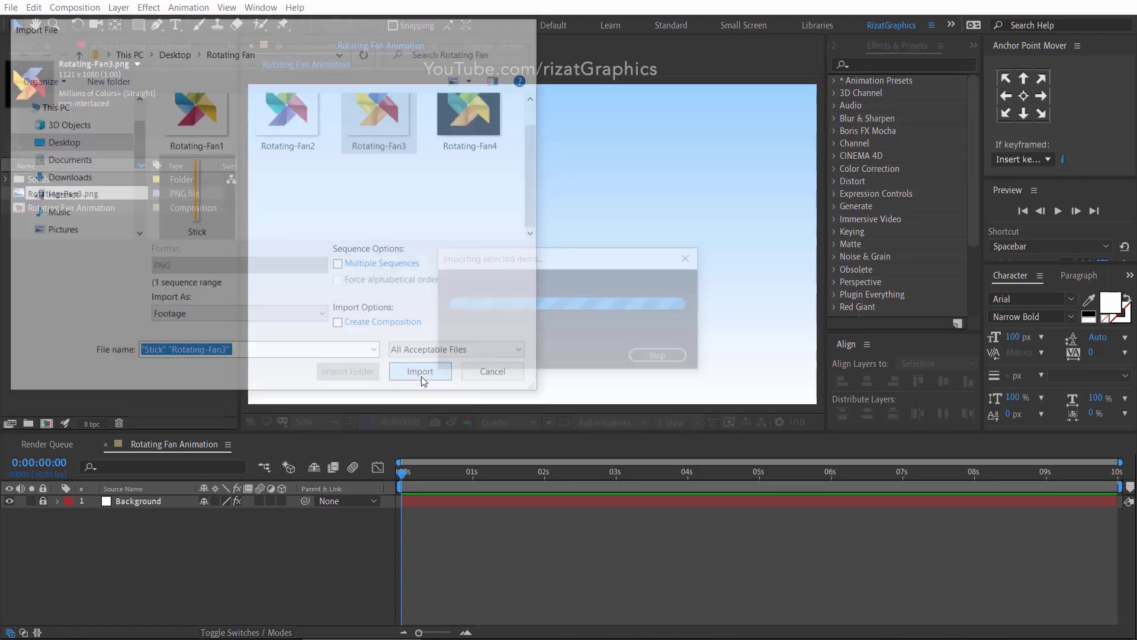
left_click_drag(62, 208, 101, 504)
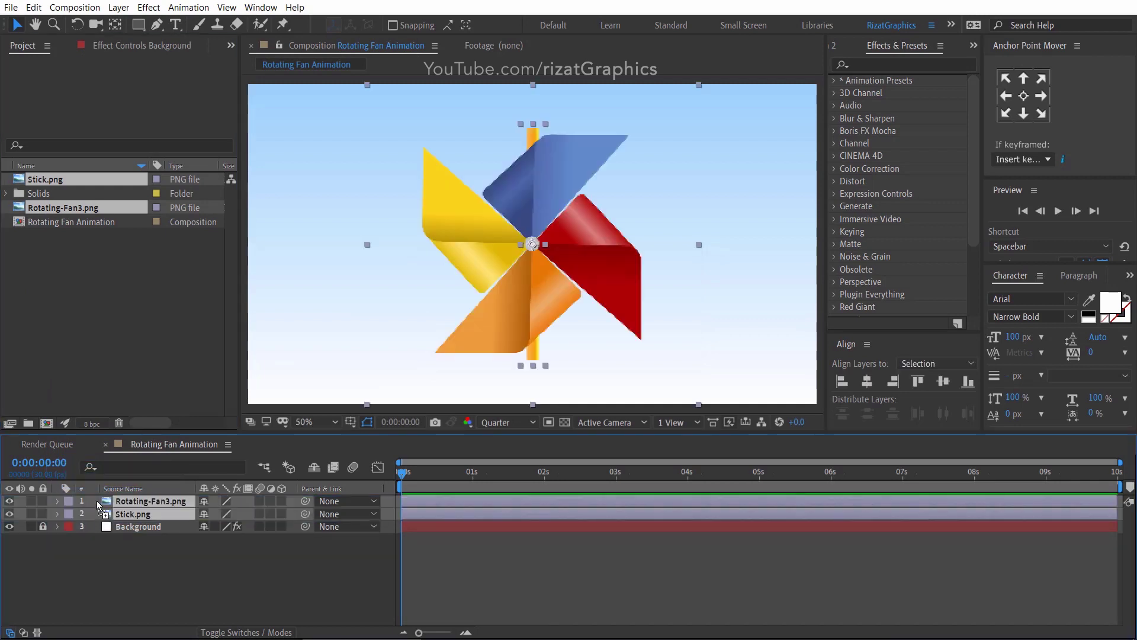
- Set Rotating-Fan3.png scale to 50% and Stick.png scale to 75%
left_click(126, 542)
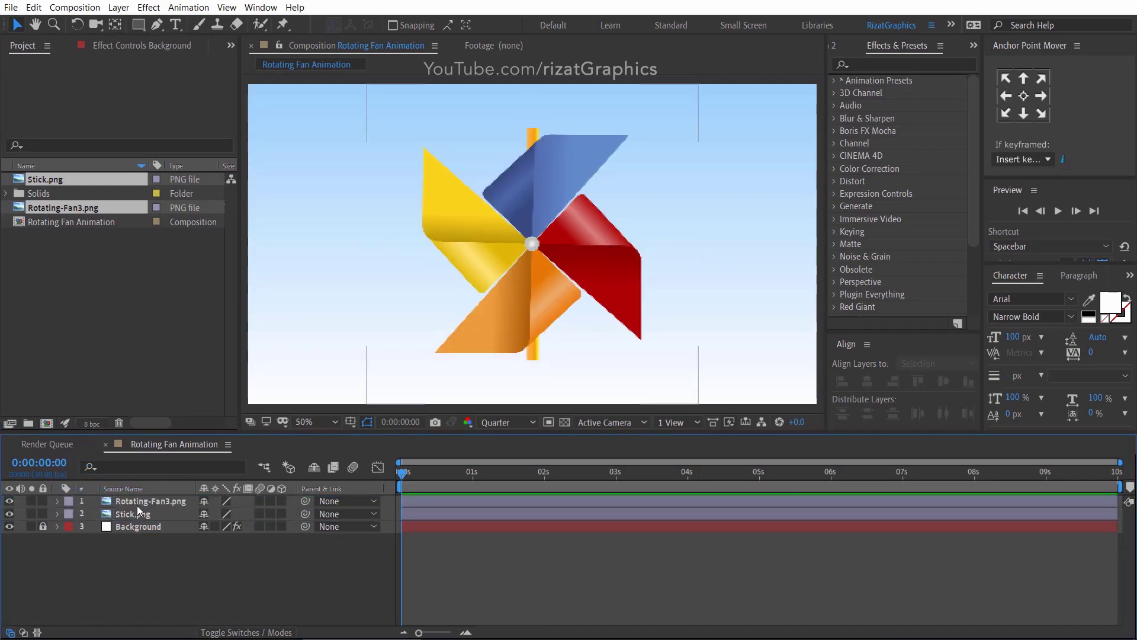
left_click(137, 505)
left_click(146, 513, "ctrl")
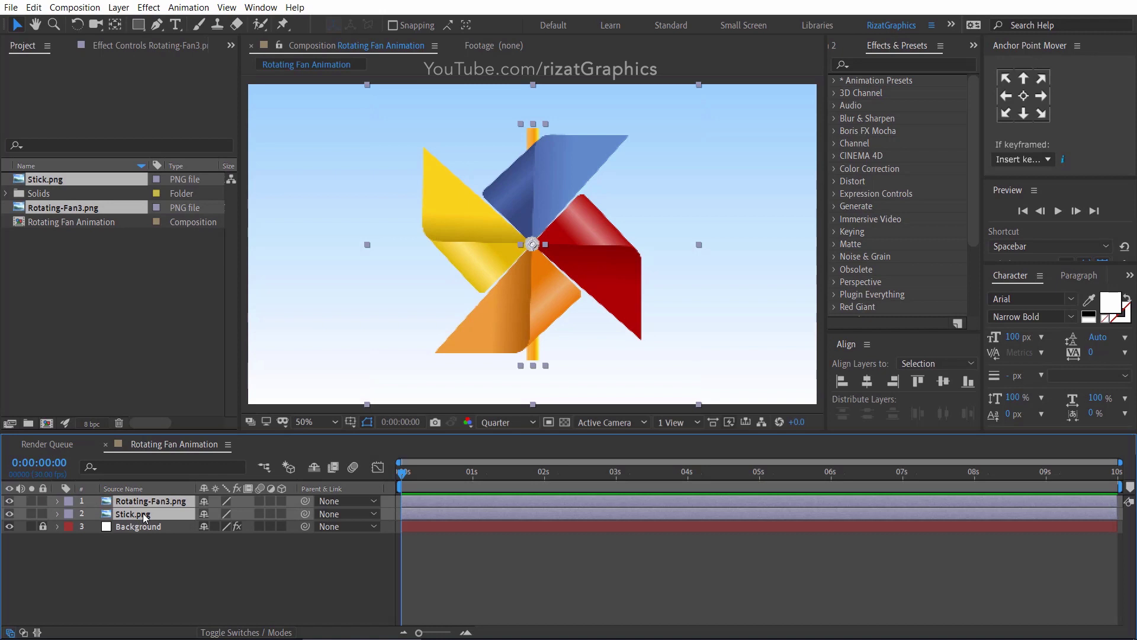
key("s")
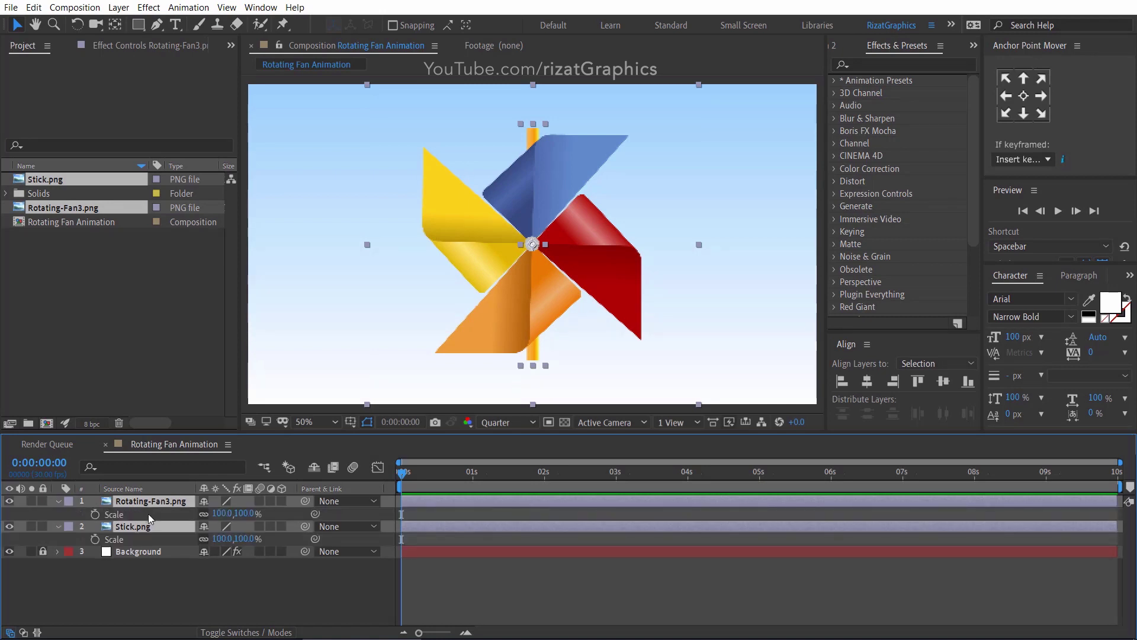
left_click(147, 566)
left_click(220, 513)
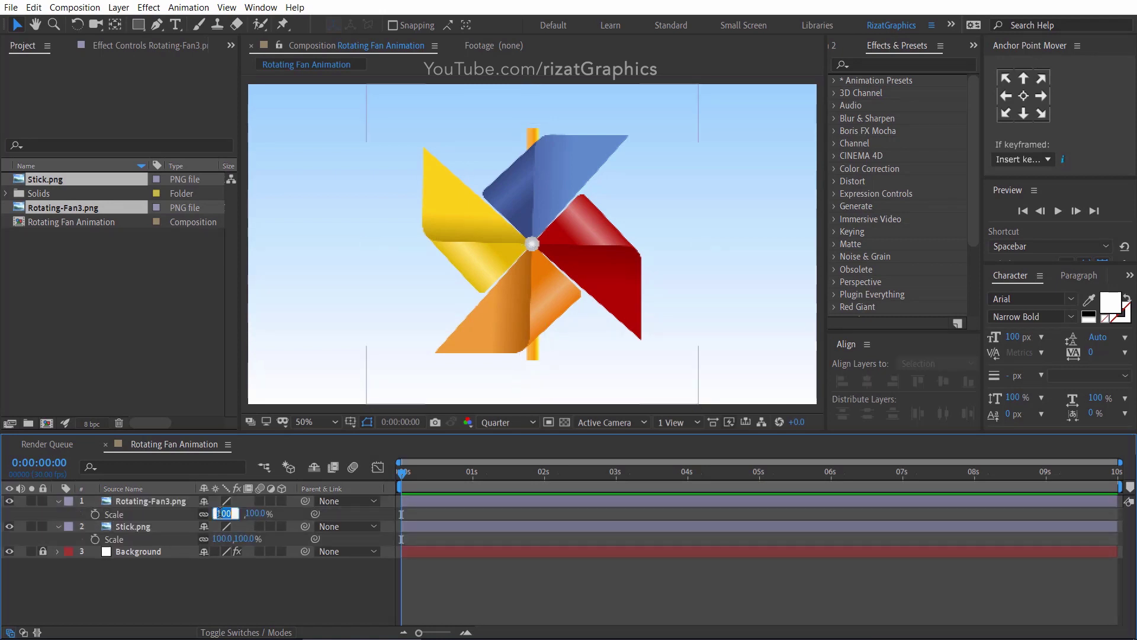
key("Return")
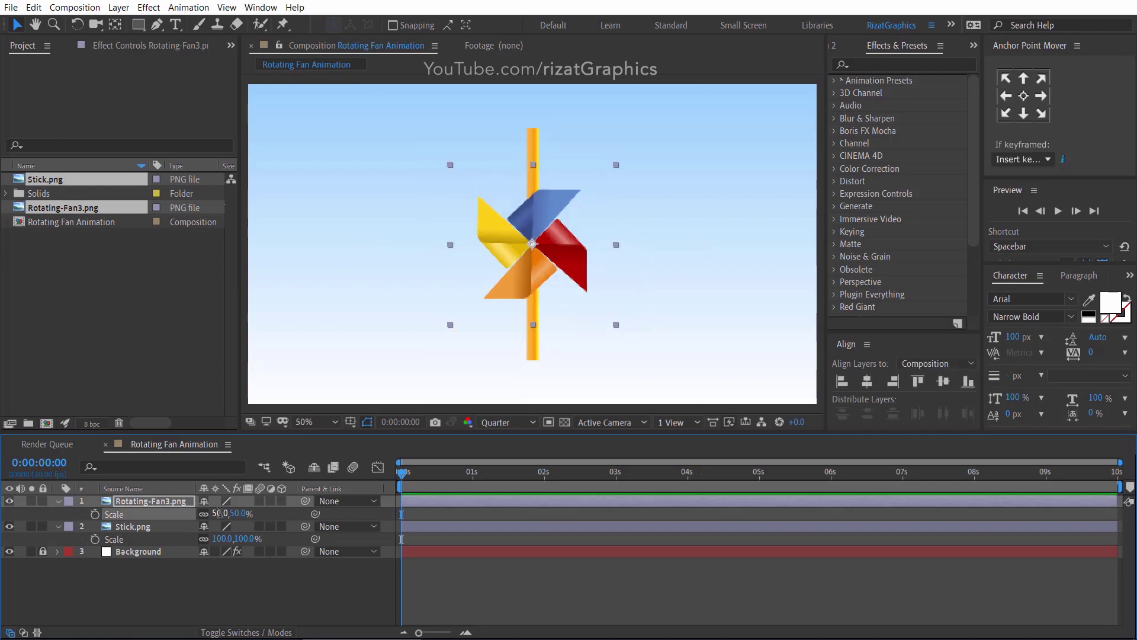
left_click(218, 538)
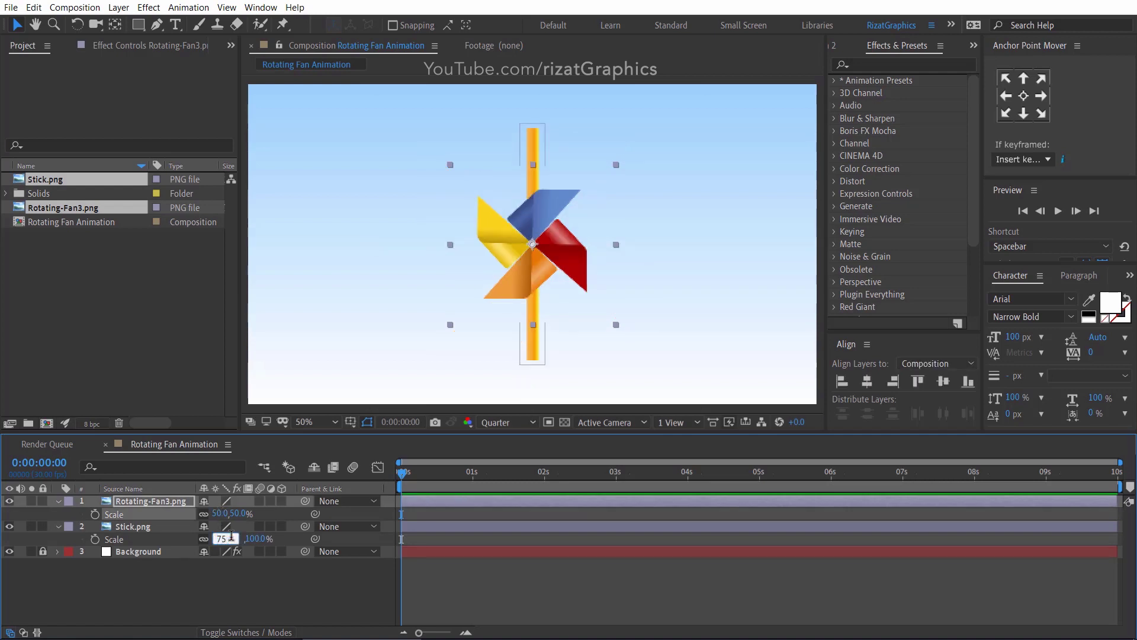
key("Return")
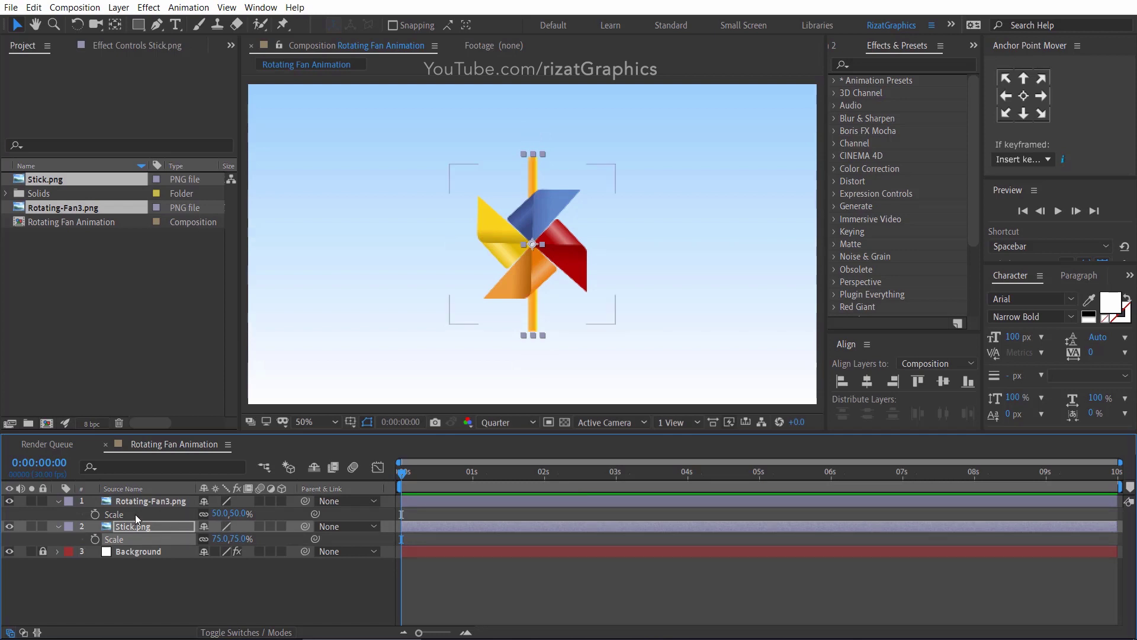
left_click(137, 503)
- Flip the pinwheel horizontally, move it to the frame's left, and place the stick beneath it
right_click(136, 502)
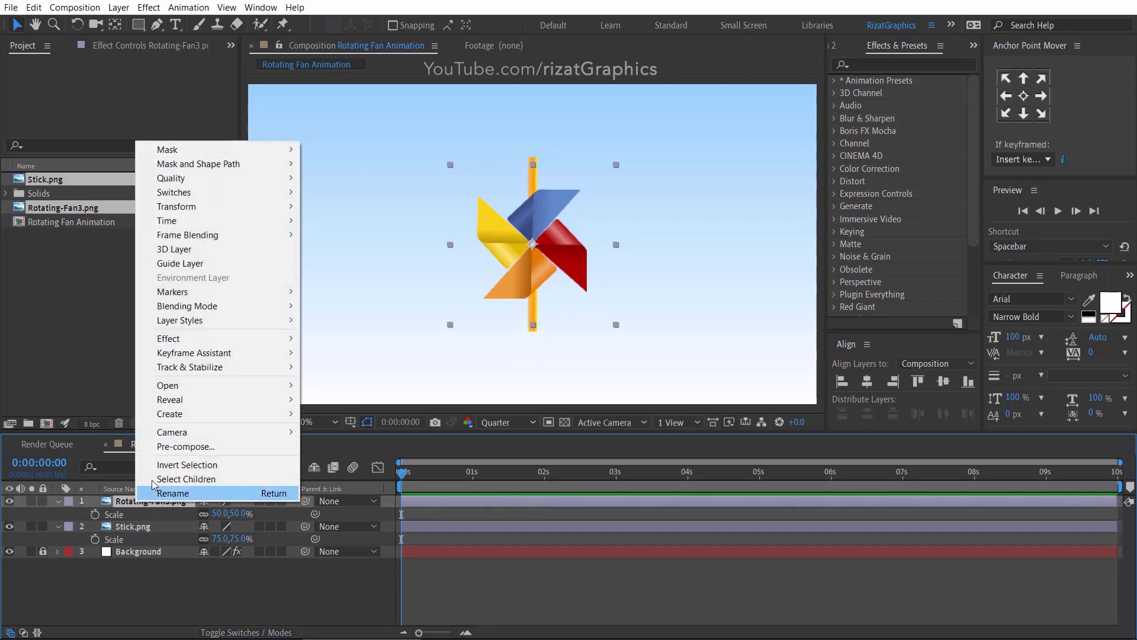
mouse_move(196, 208)
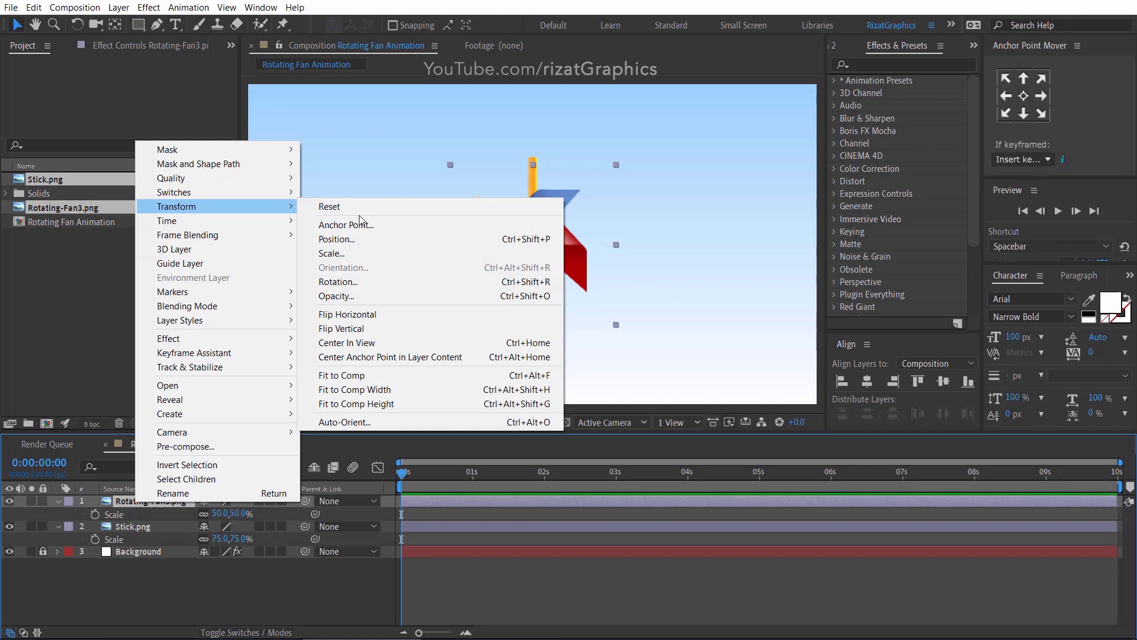
left_click(382, 315)
left_click_drag(531, 263, 336, 276)
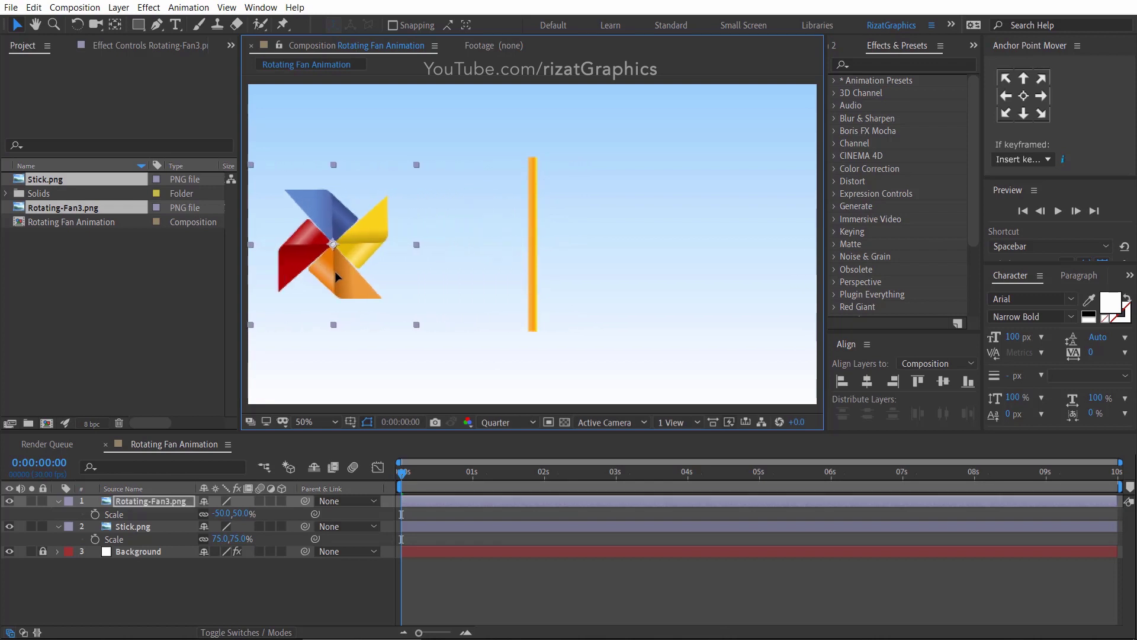
left_click_drag(533, 254, 333, 341)
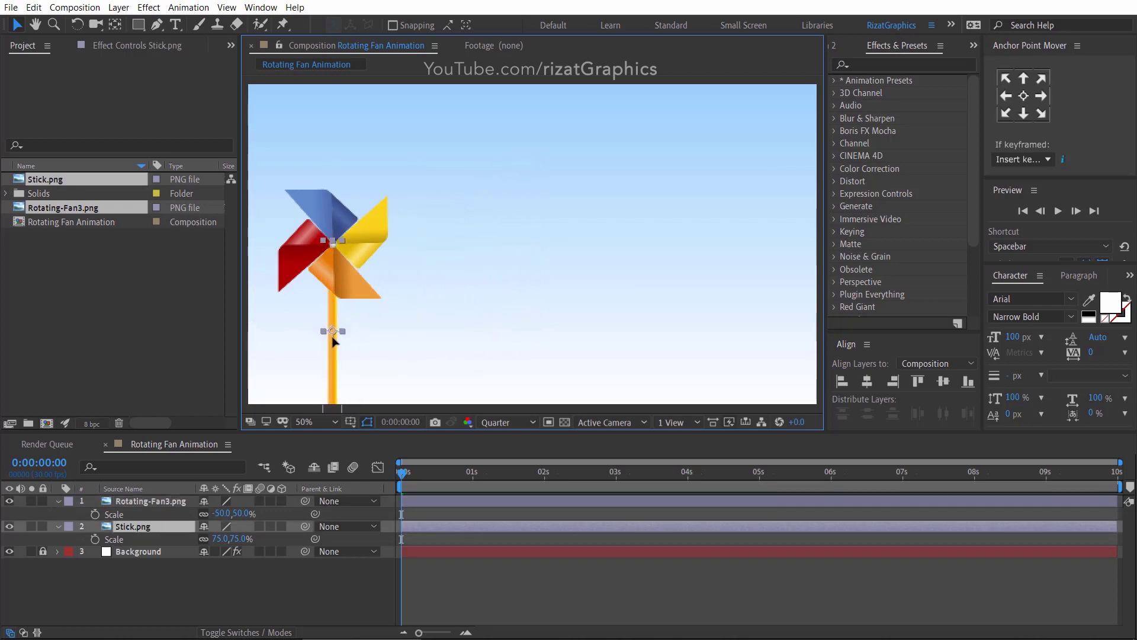
- Duplicate the pinwheel and stick layers and move the copies rightward across the frame
left_click(58, 501)
left_click(58, 513)
left_click(123, 503, "ctrl")
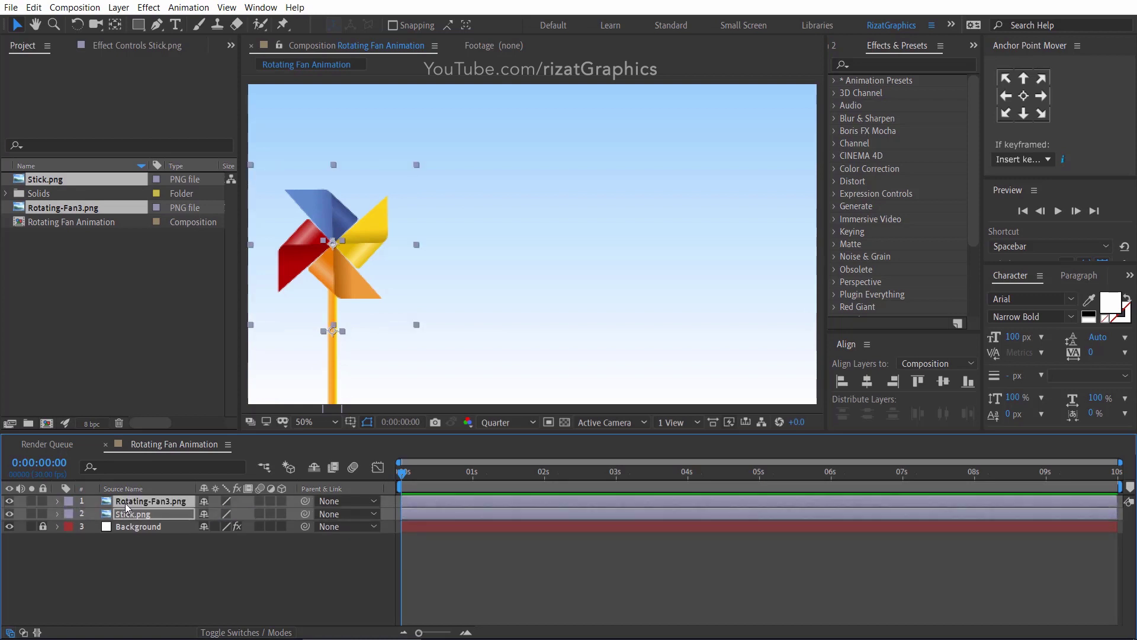
key("ctrl+d")
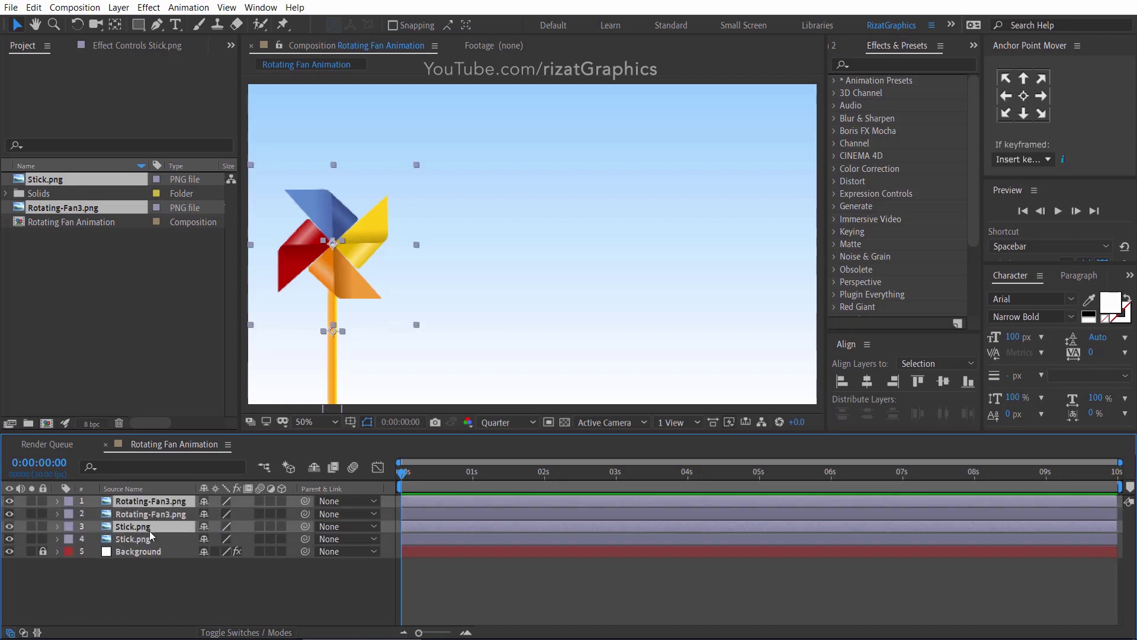
left_click_drag(150, 534, 147, 541)
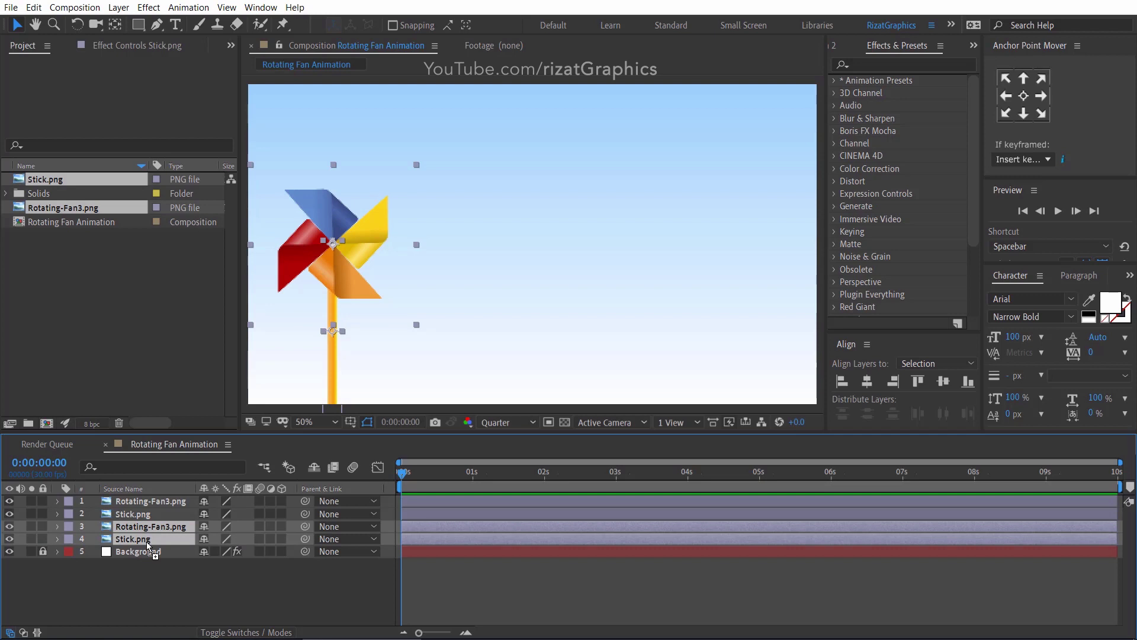
left_click_drag(332, 272, 747, 267)
key("ctrl+d")
key("ctrl+d")
- Select the four stick layers and distribute them evenly with Distribute Horizontally
left_click(133, 514)
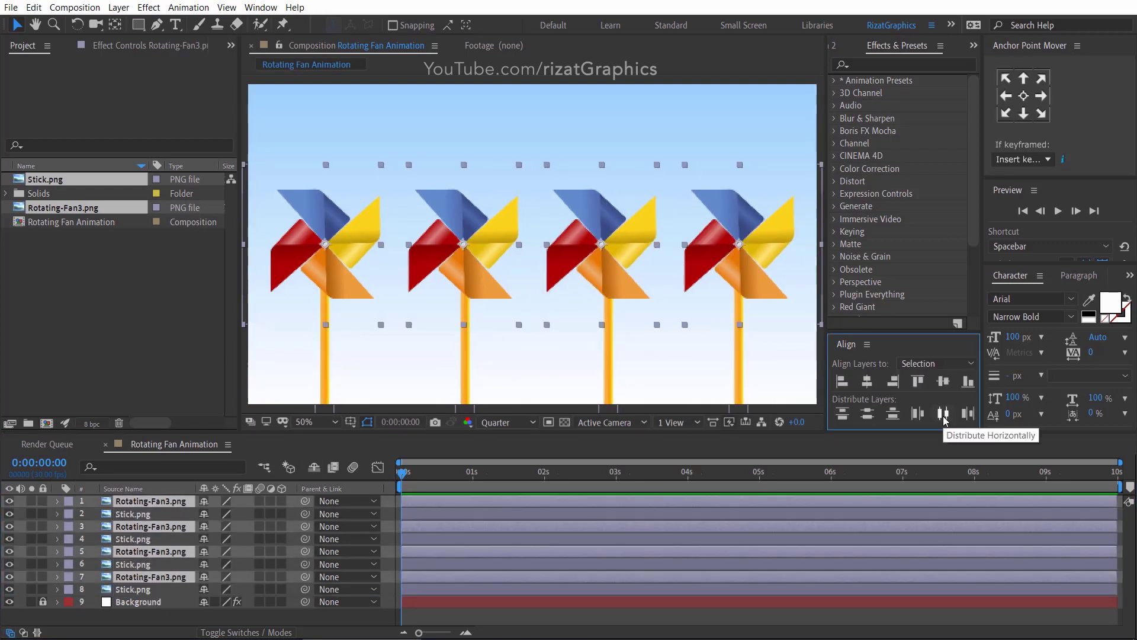
left_click(133, 539, "ctrl")
left_click(132, 564, "ctrl")
left_click(146, 589, "ctrl")
left_click(943, 413)
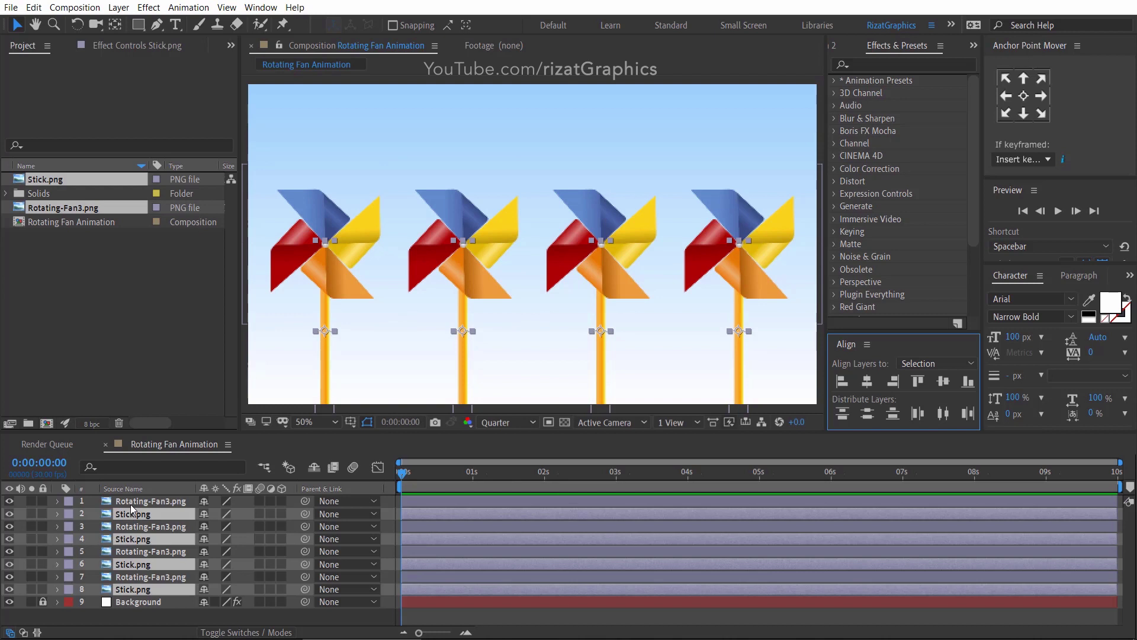
left_click(131, 503)
left_click(137, 589, "shift")
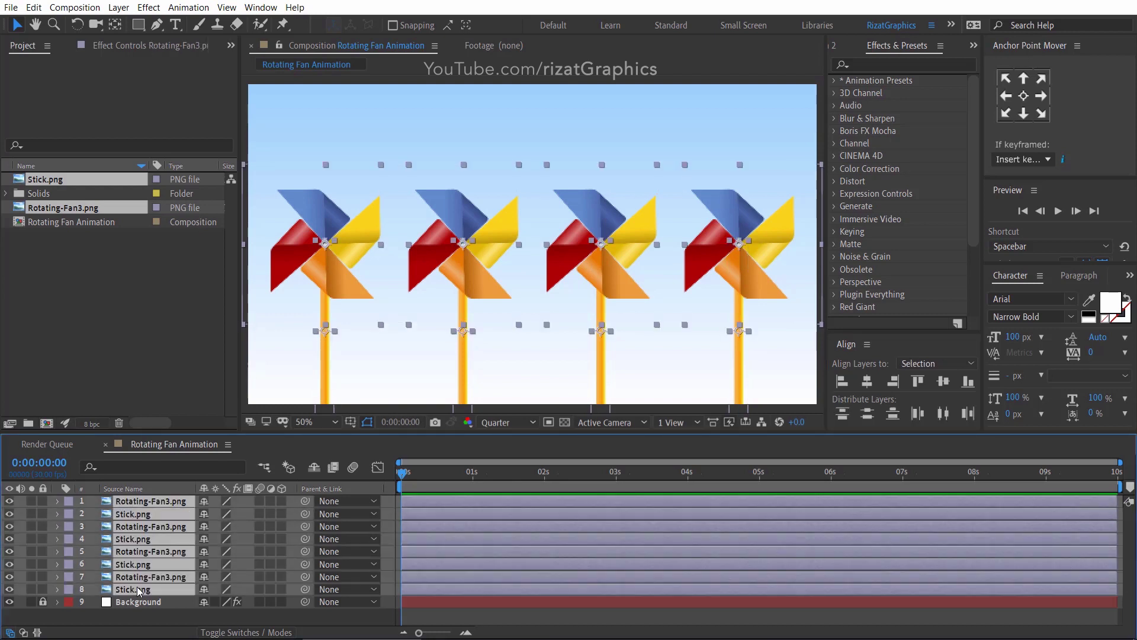
left_click(135, 614)
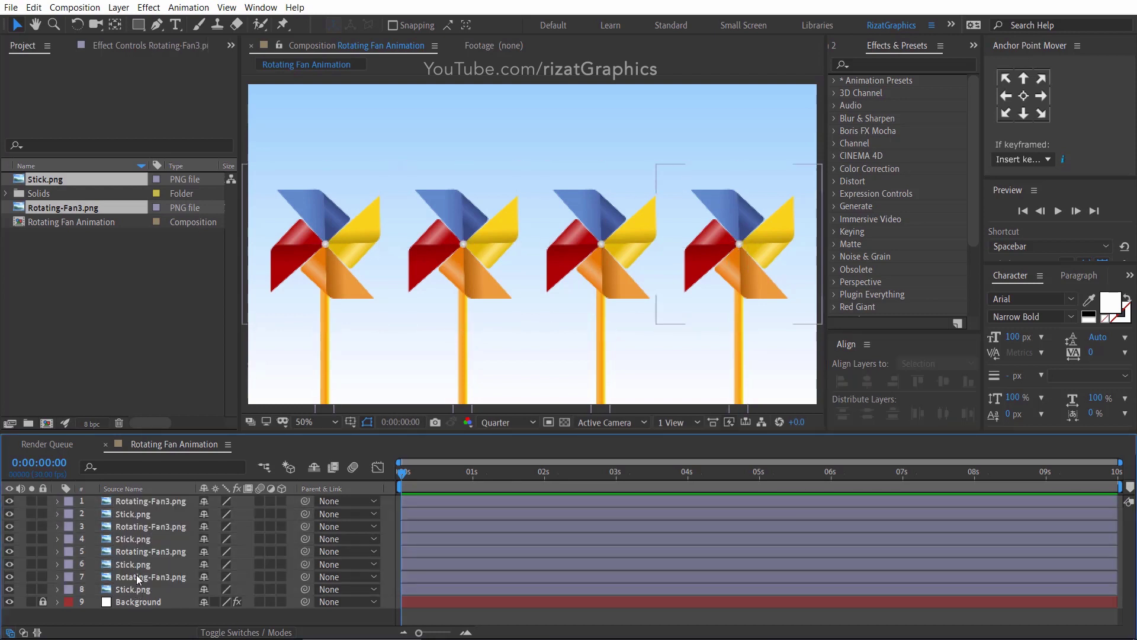
left_click(143, 503)
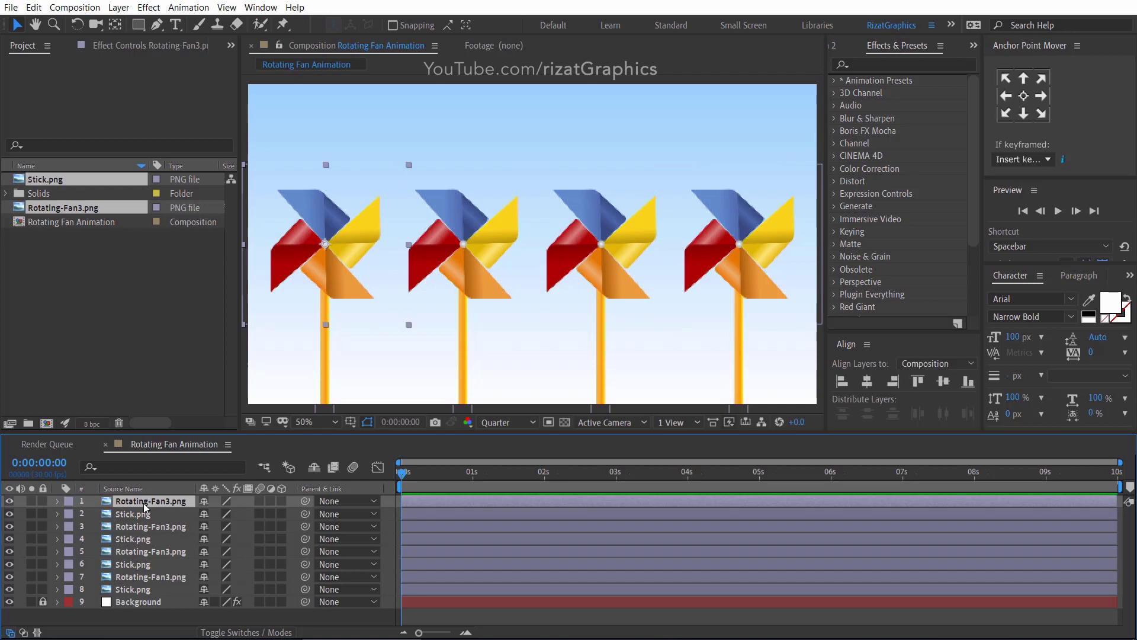
- Add a time*100 rotation expression to the first pinwheel and preview the spin
key("r")
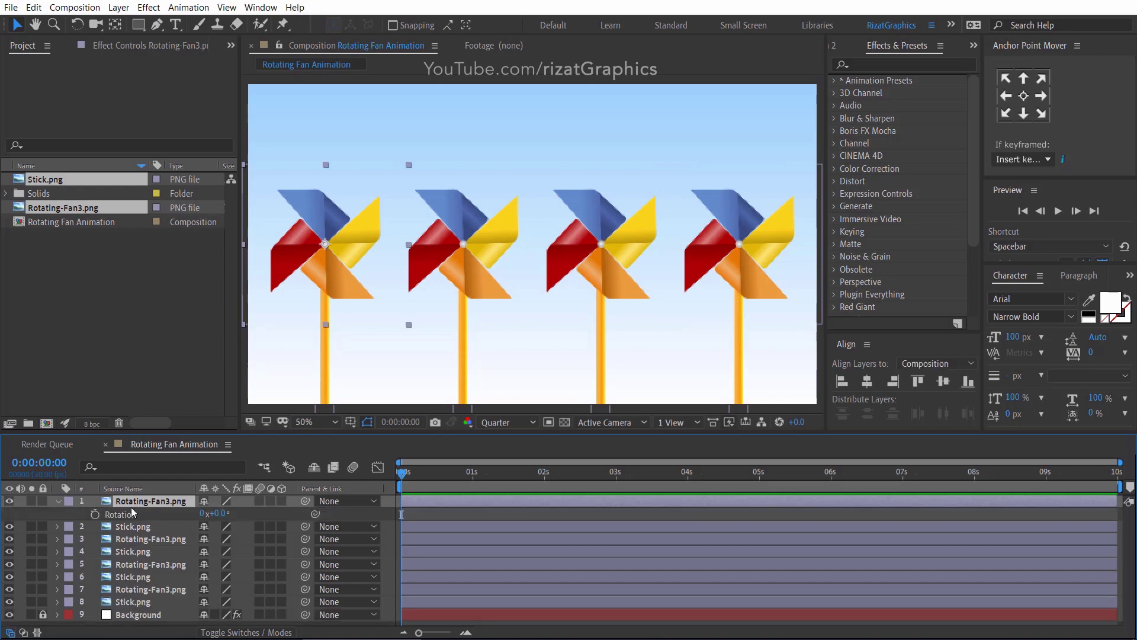
left_click(95, 514, "alt")
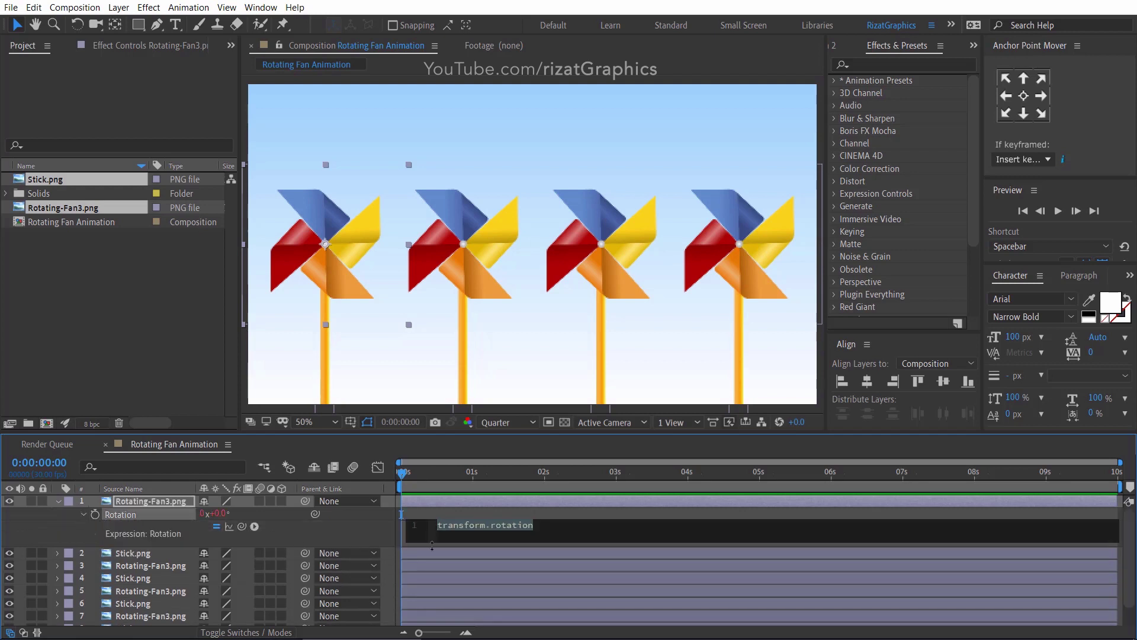
type("time*100")
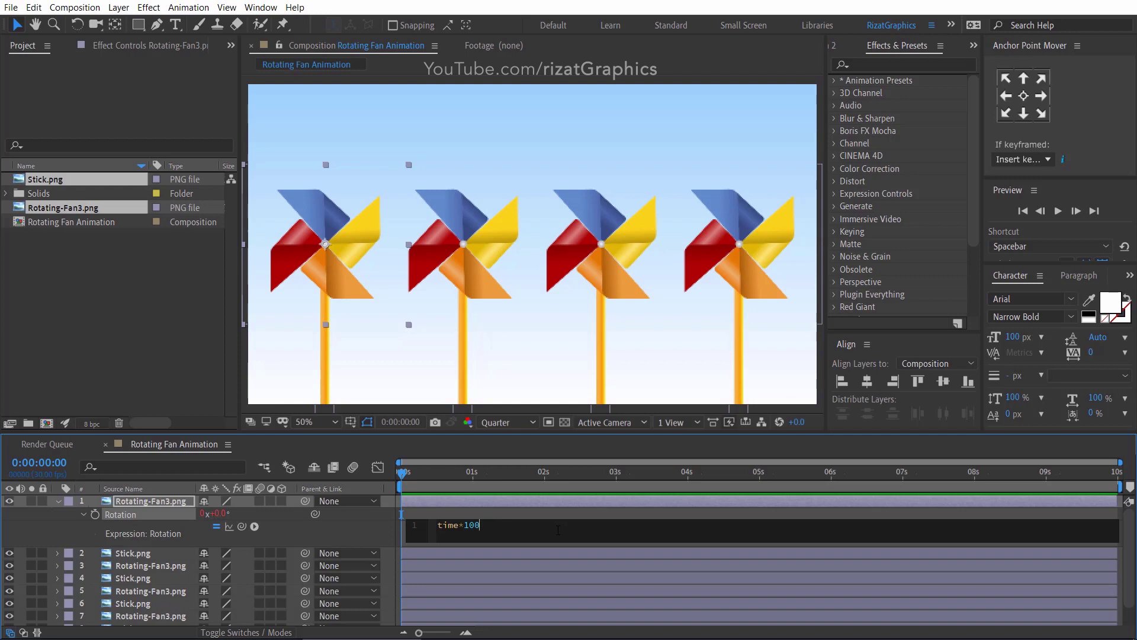
left_click(518, 552)
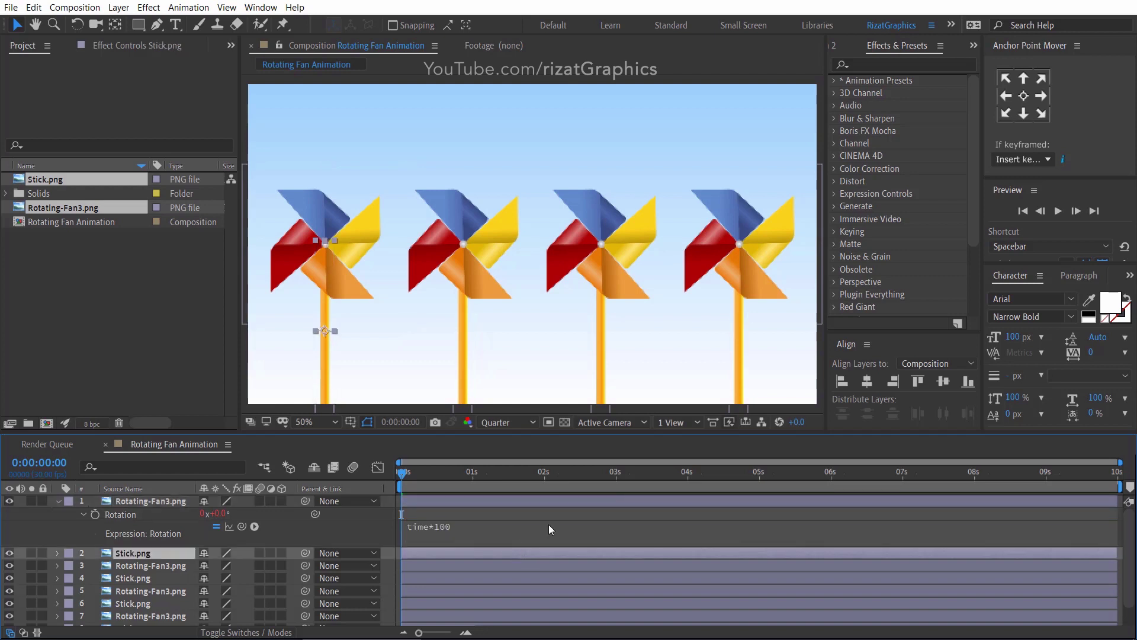
left_click(769, 359)
left_click(1057, 212)
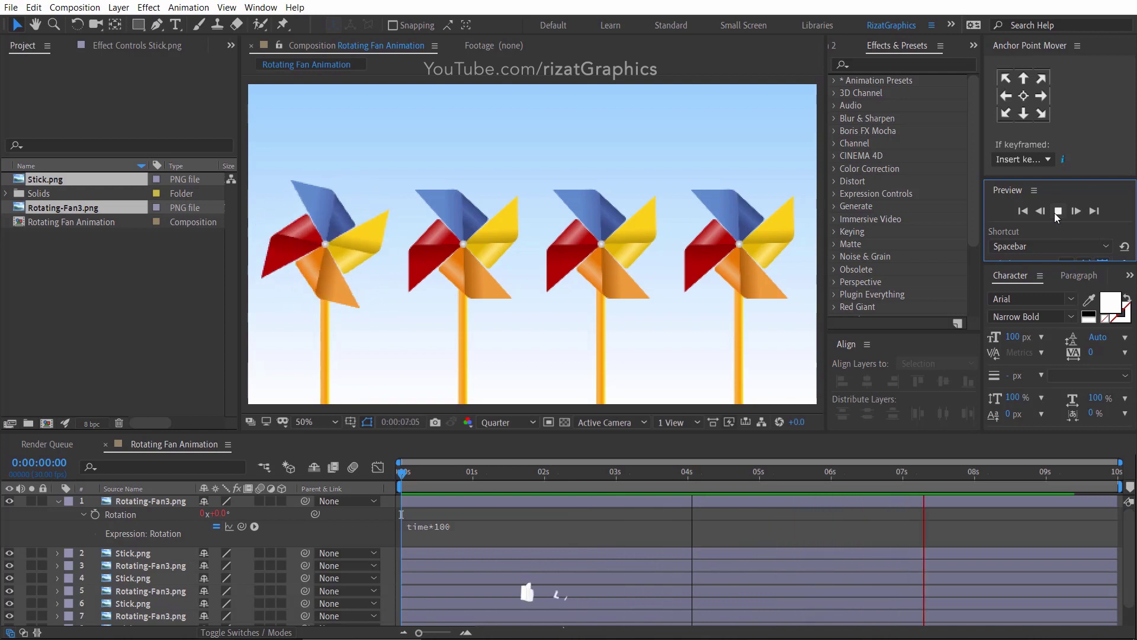
key("space")
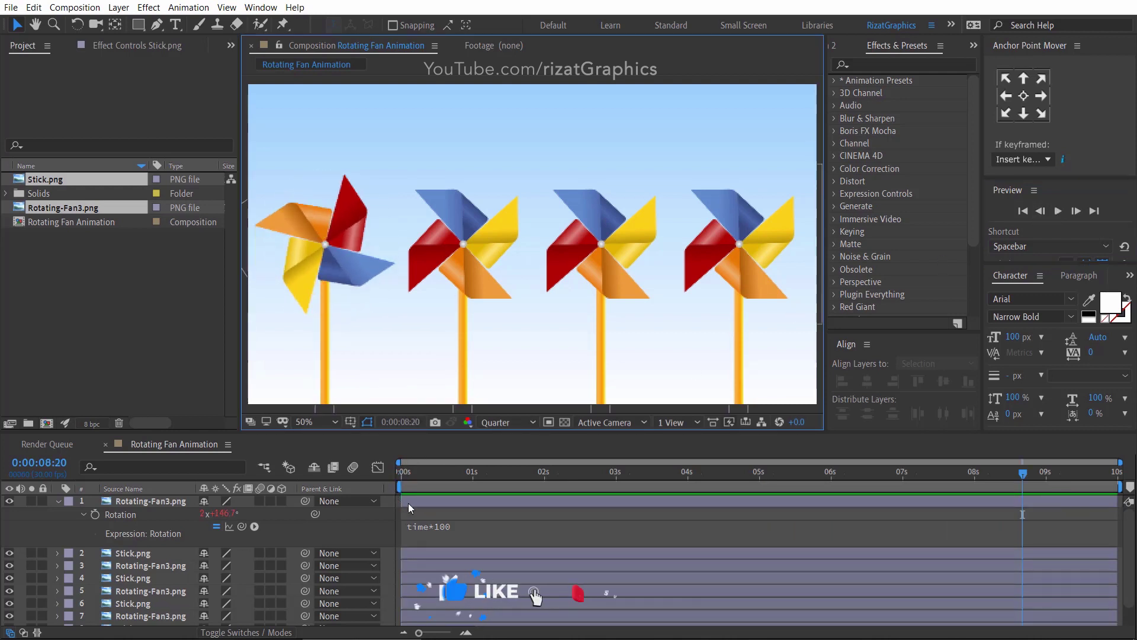
- Change the expression to time*150 and preview the faster-spinning pinwheel
left_click(443, 526)
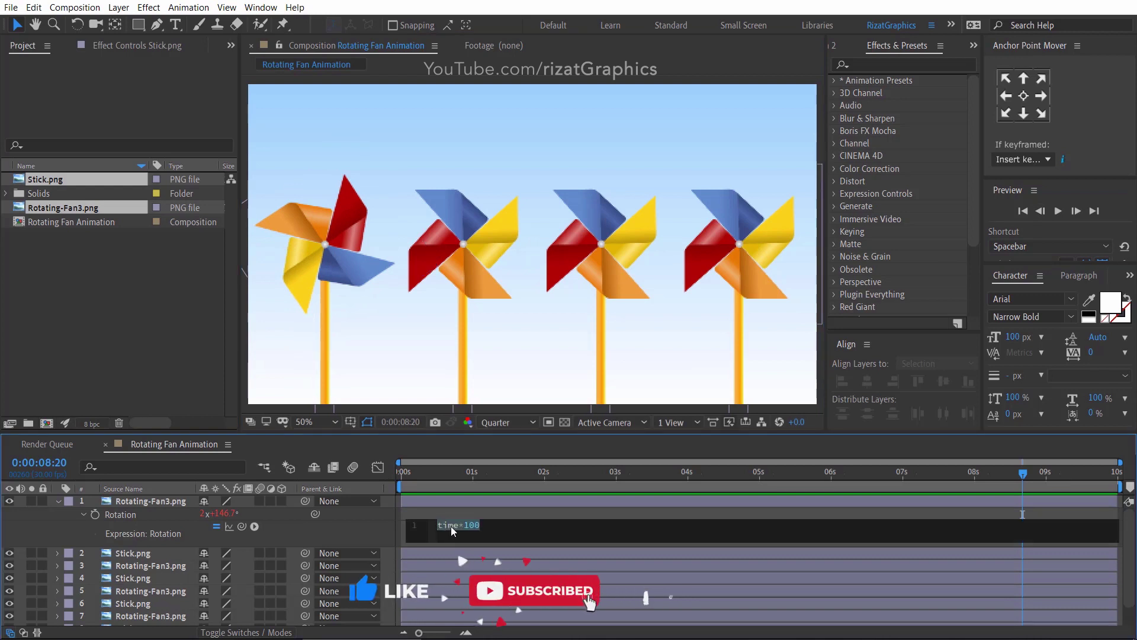
left_click(481, 528)
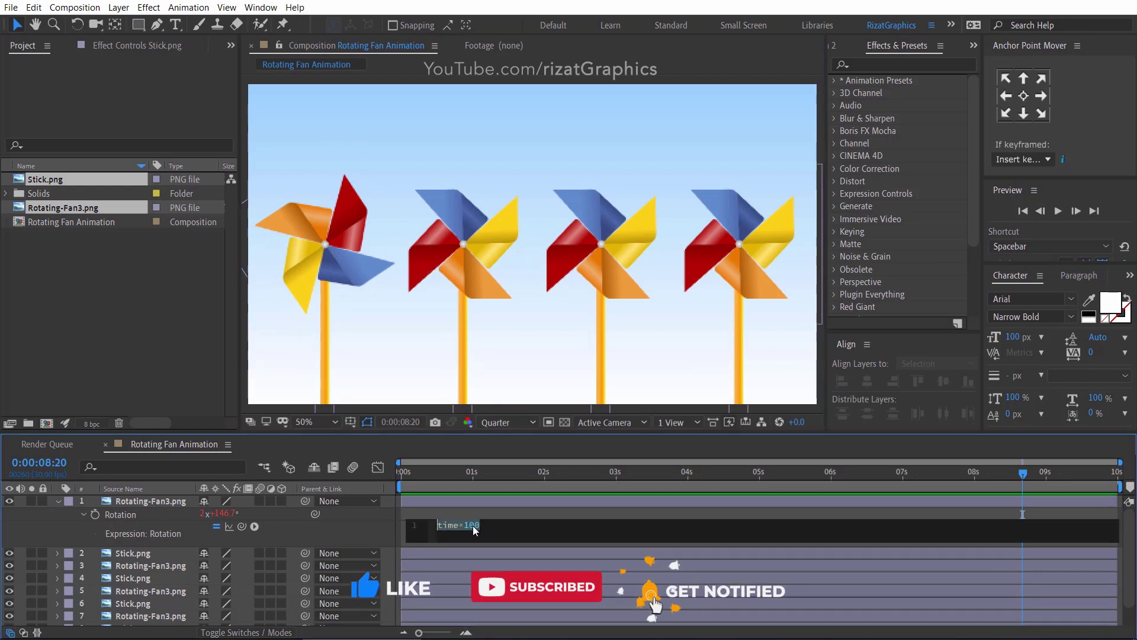
type("5")
left_click(481, 551)
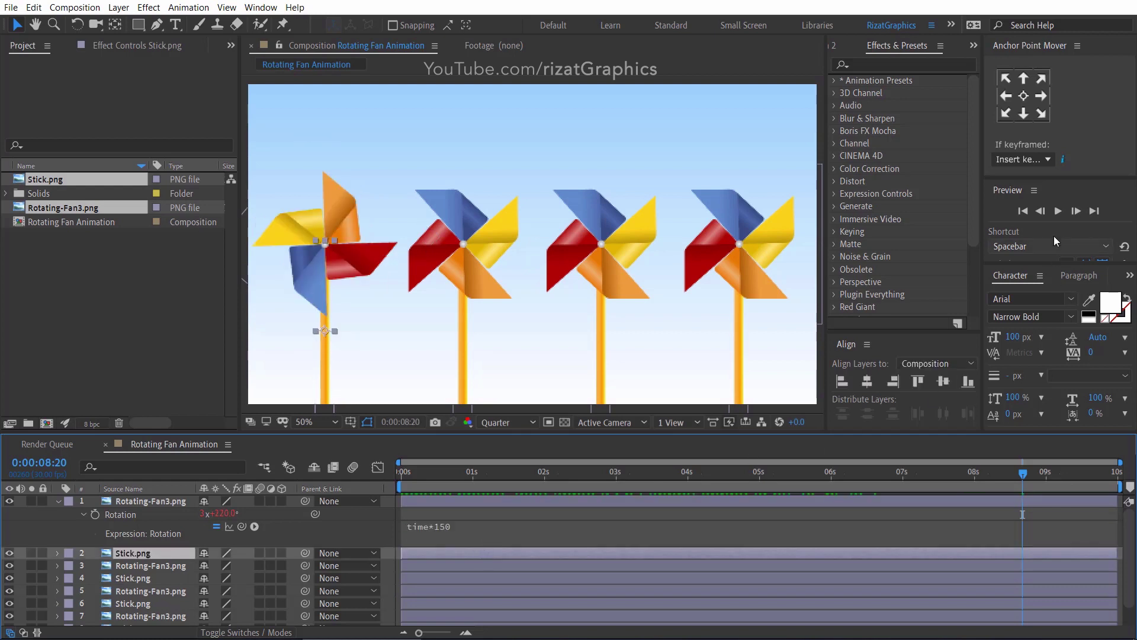
left_click(1053, 211)
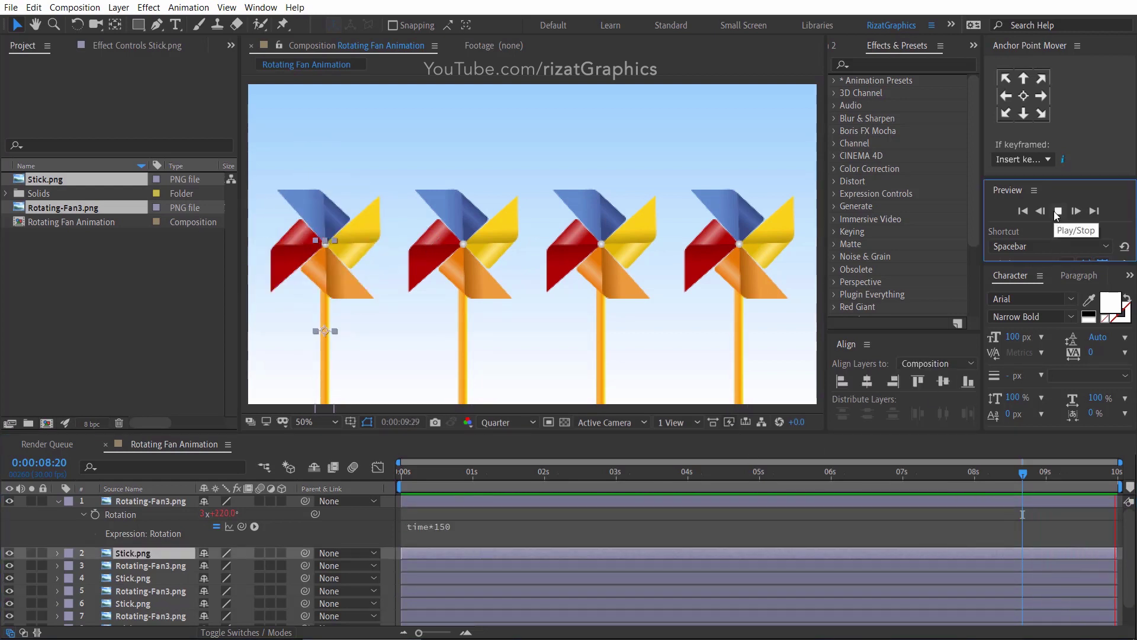
left_click(590, 387)
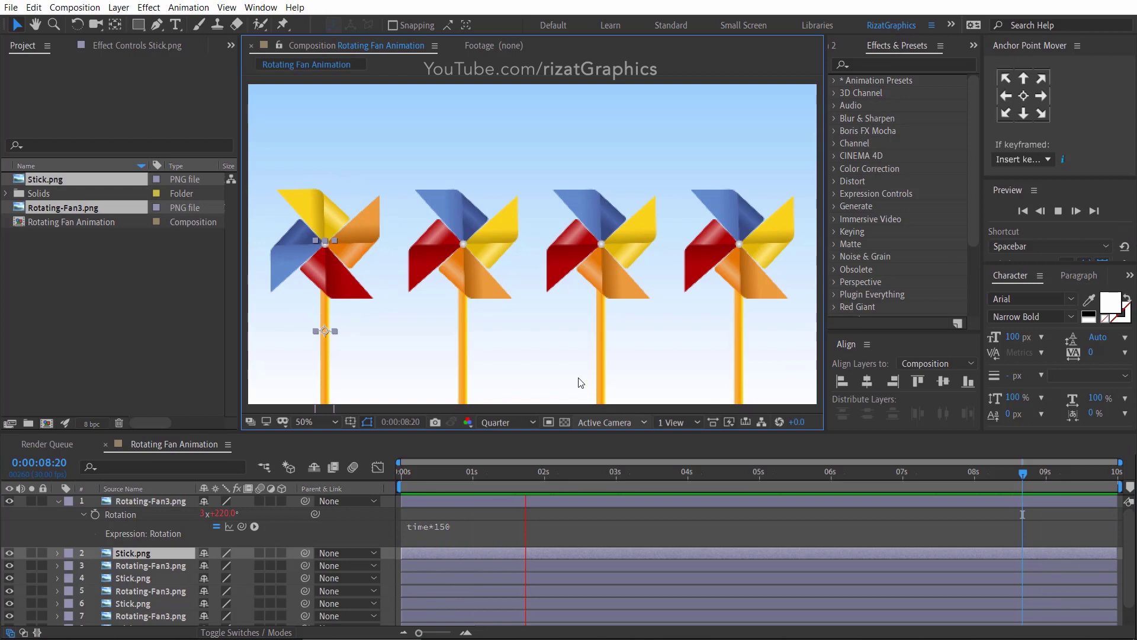
left_click(88, 501)
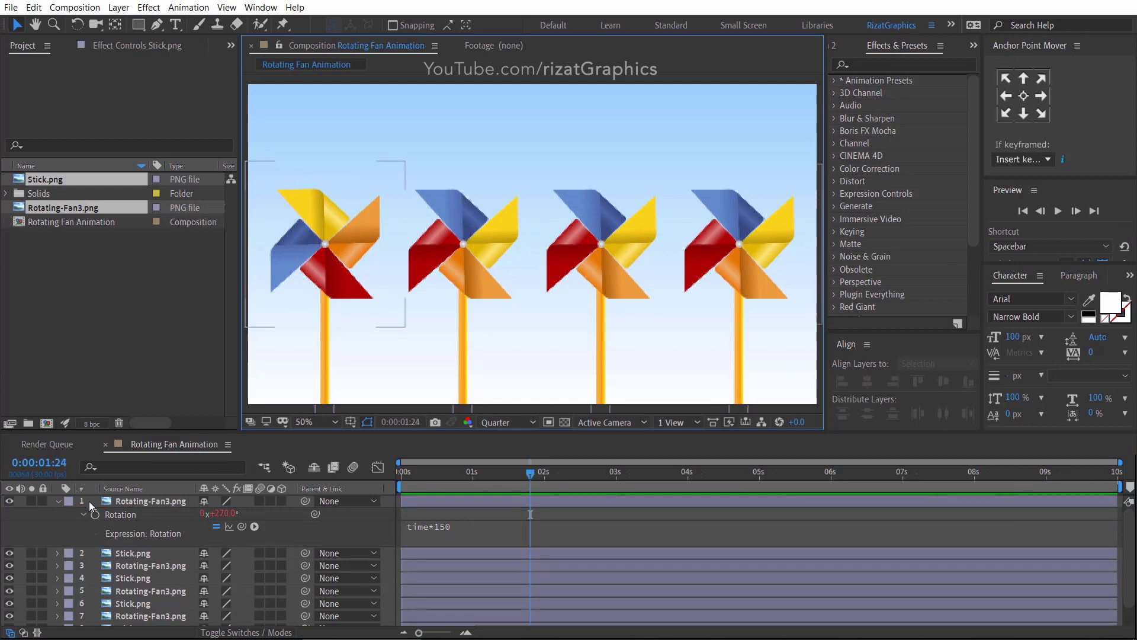
- Give the second pinwheel (layer 3) a time*300 rotation expression and preview both spinning fans
left_click(58, 502)
left_click(123, 524)
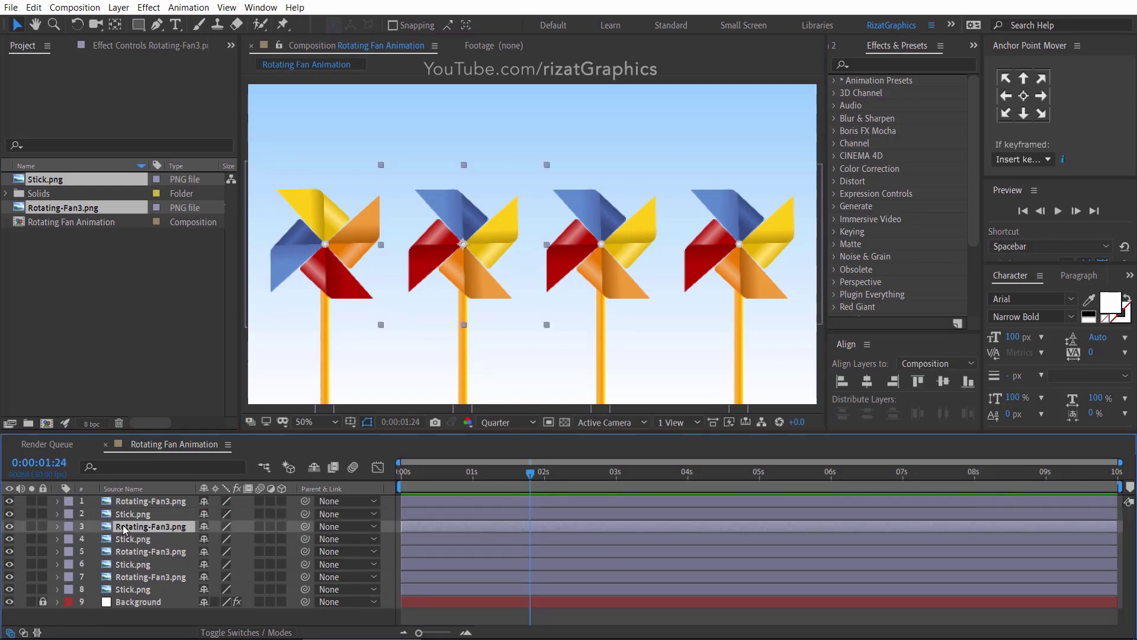
key("r")
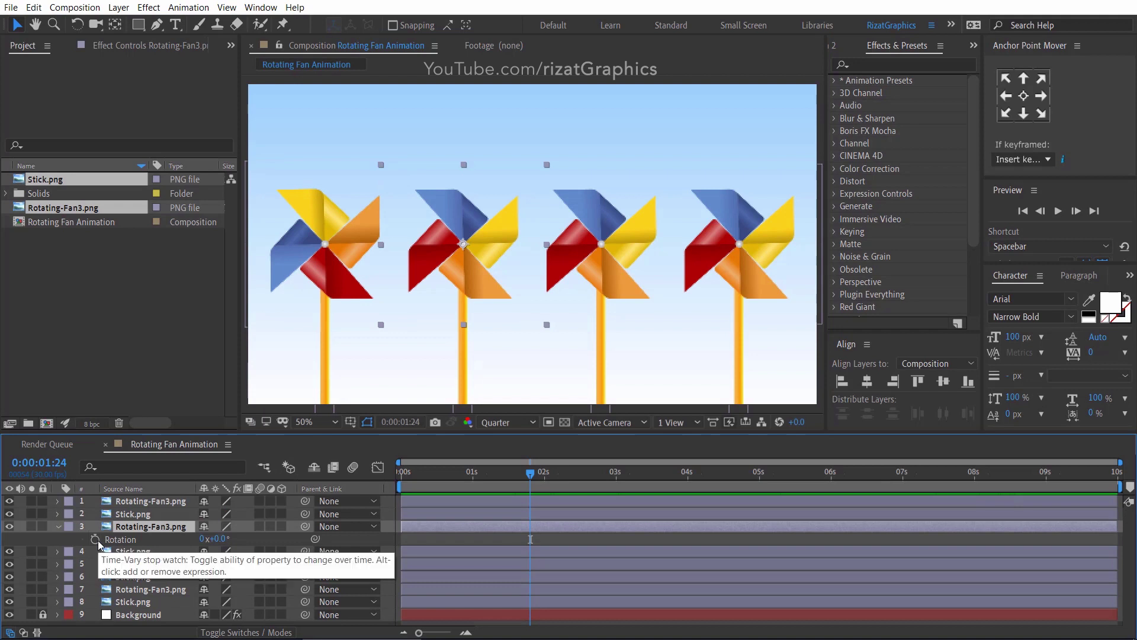
left_click(98, 540, "alt")
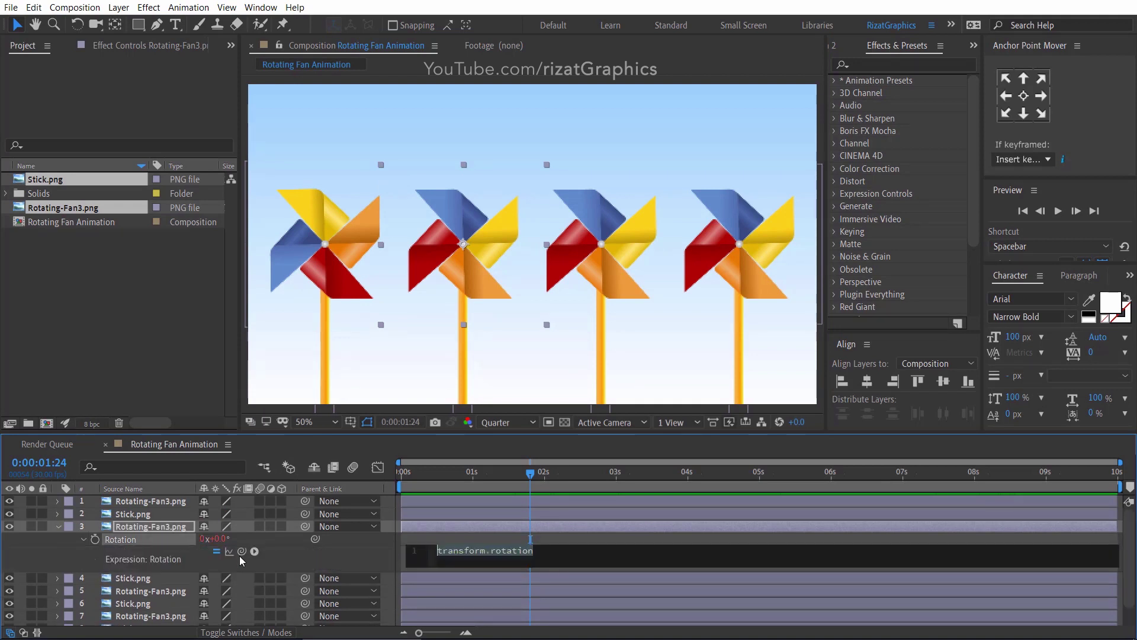
type("time")
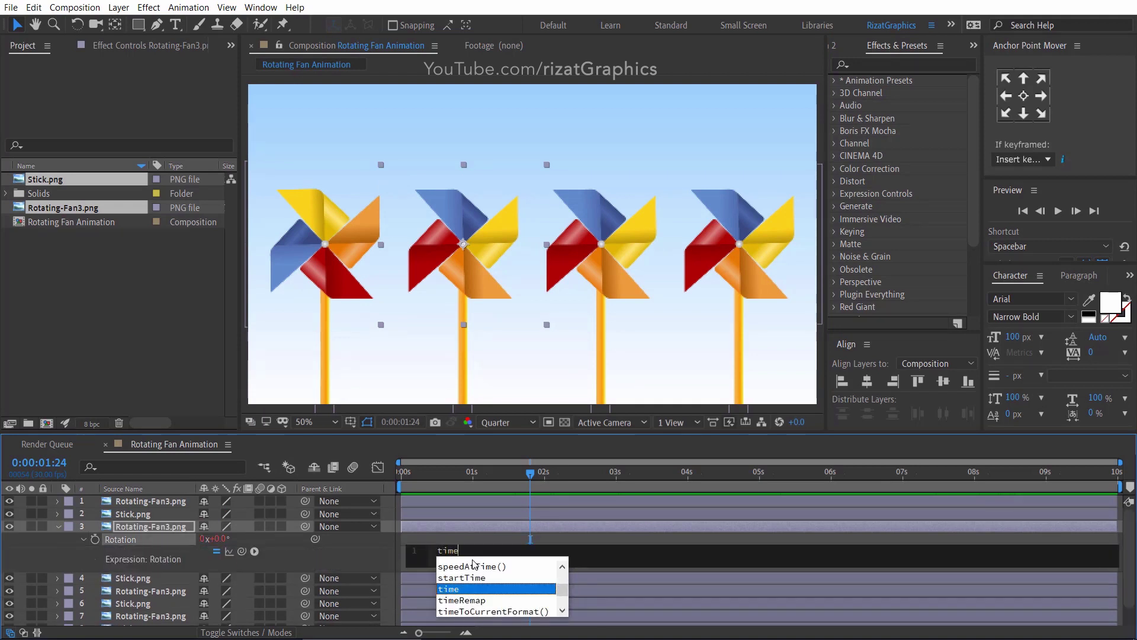
type("*")
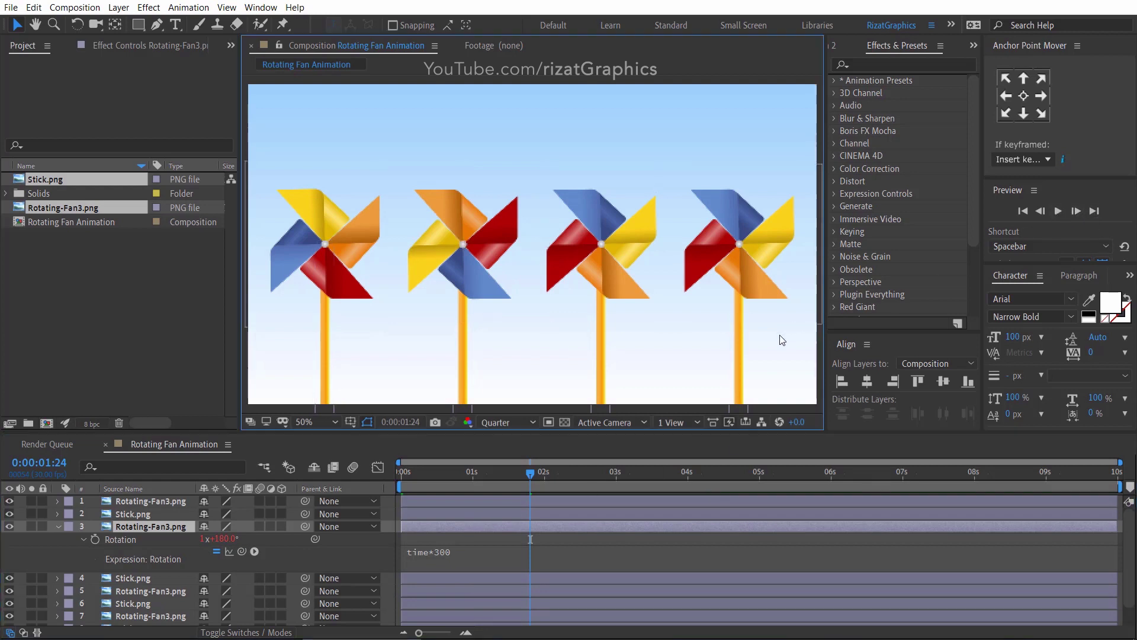
key("F2")
left_click(1058, 210)
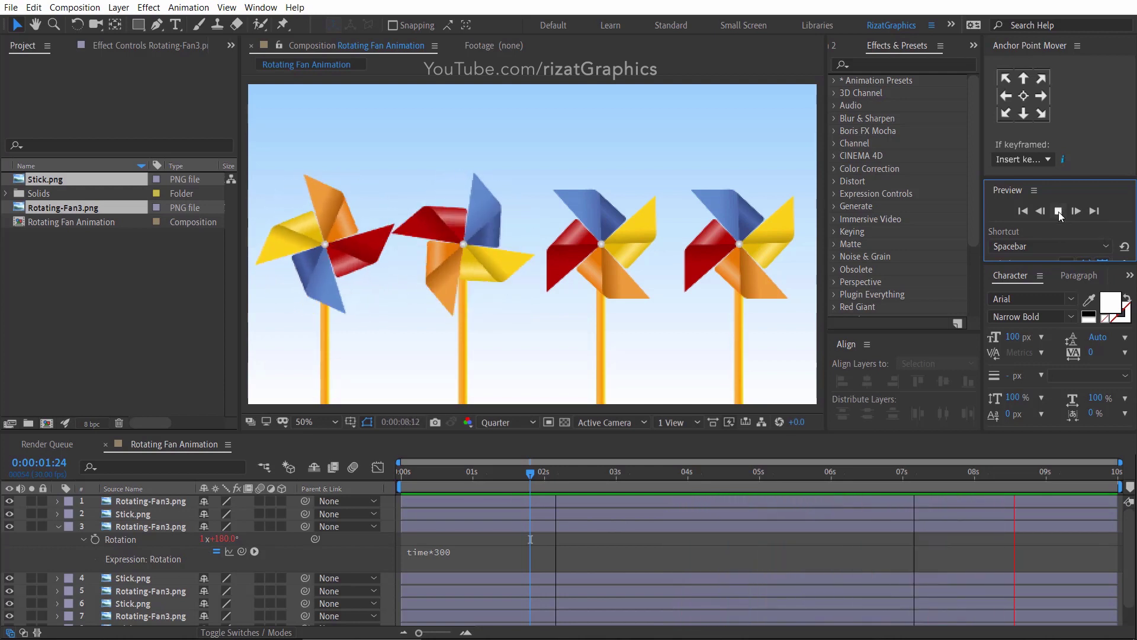
left_click(414, 428)
left_click(59, 525)
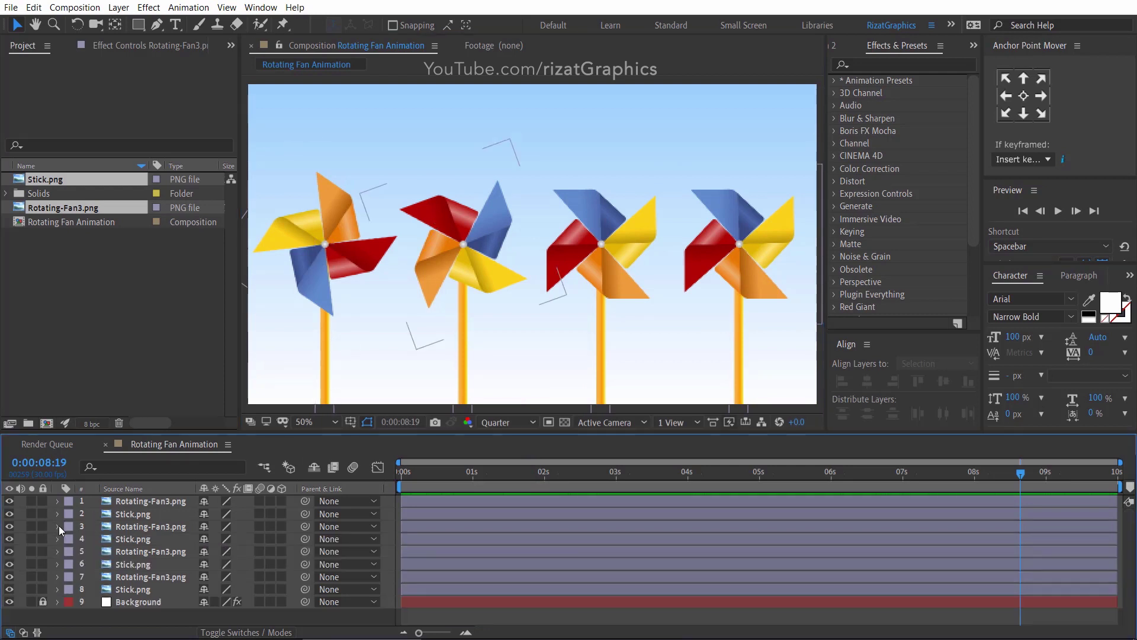
- Start a rotation expression on the third pinwheel (layer 5), typing 'time*' toward time*-10000
left_click(131, 554)
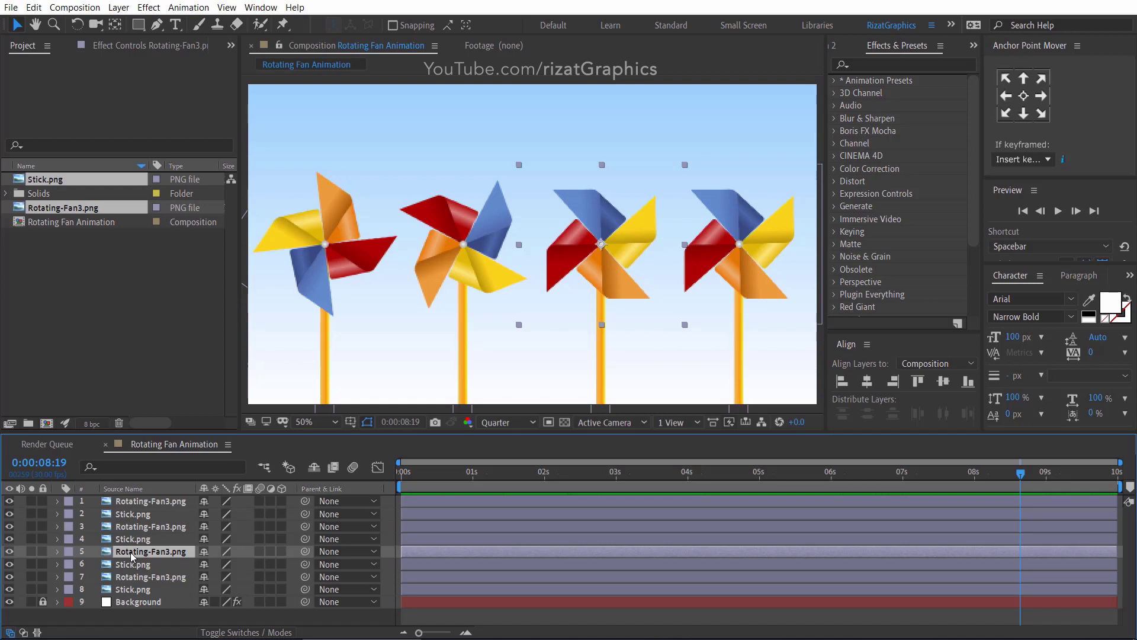
key("r")
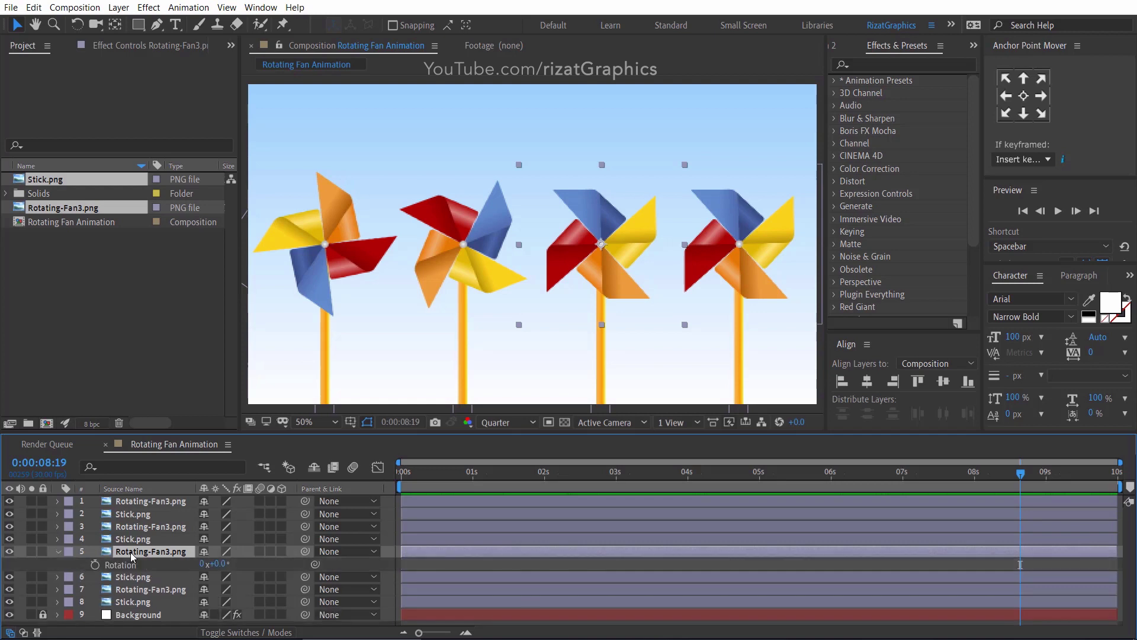
left_click(94, 566, "alt")
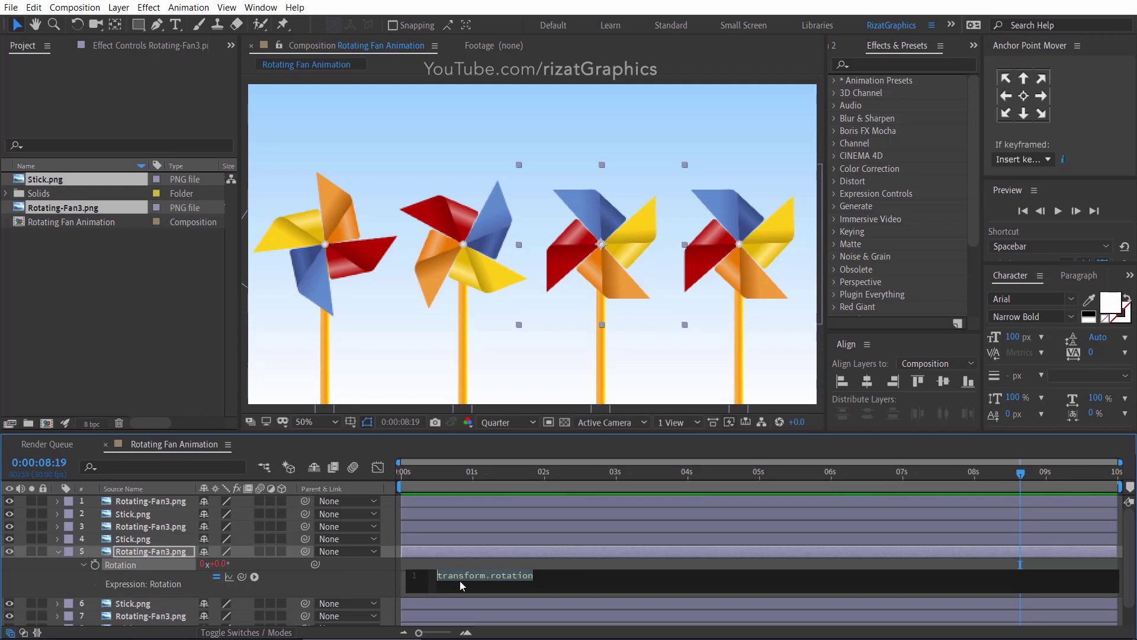
type("time")
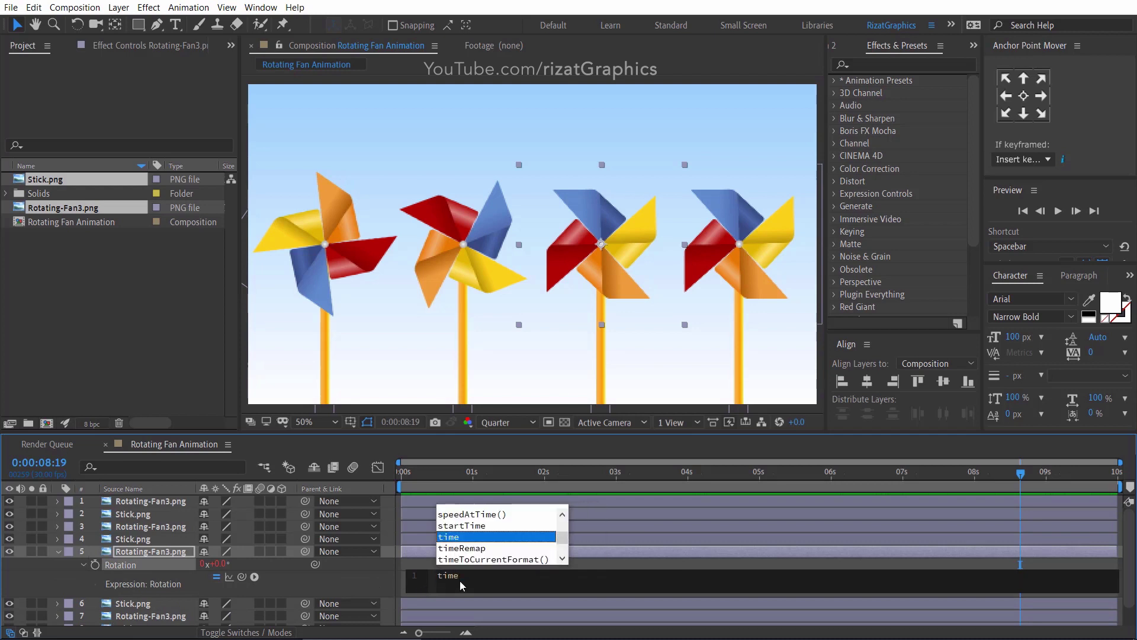
type("*")
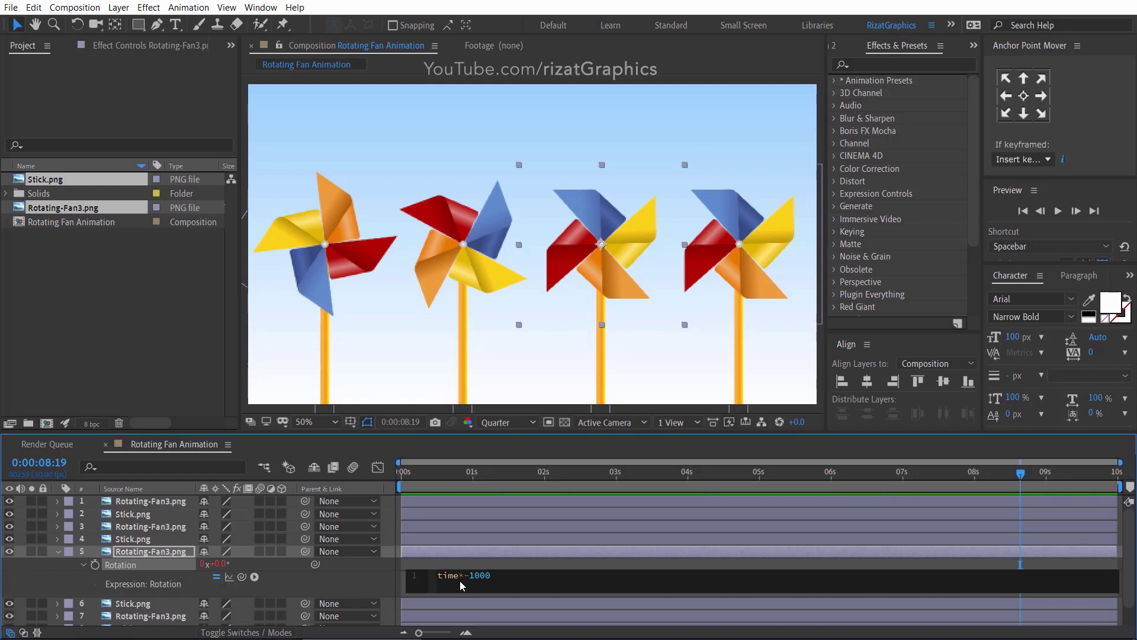
- Commit the third pinwheel's time*-10000 rotation expression and preview the spin from 0:00
left_click(475, 551)
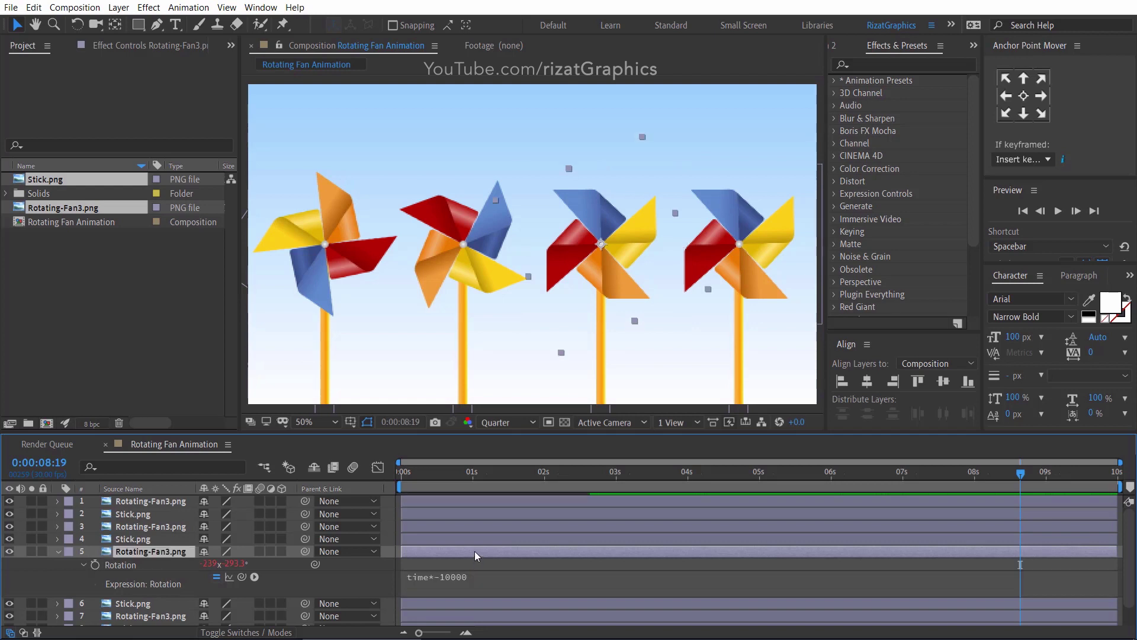
left_click(397, 396)
left_click_drag(424, 469, 386, 475)
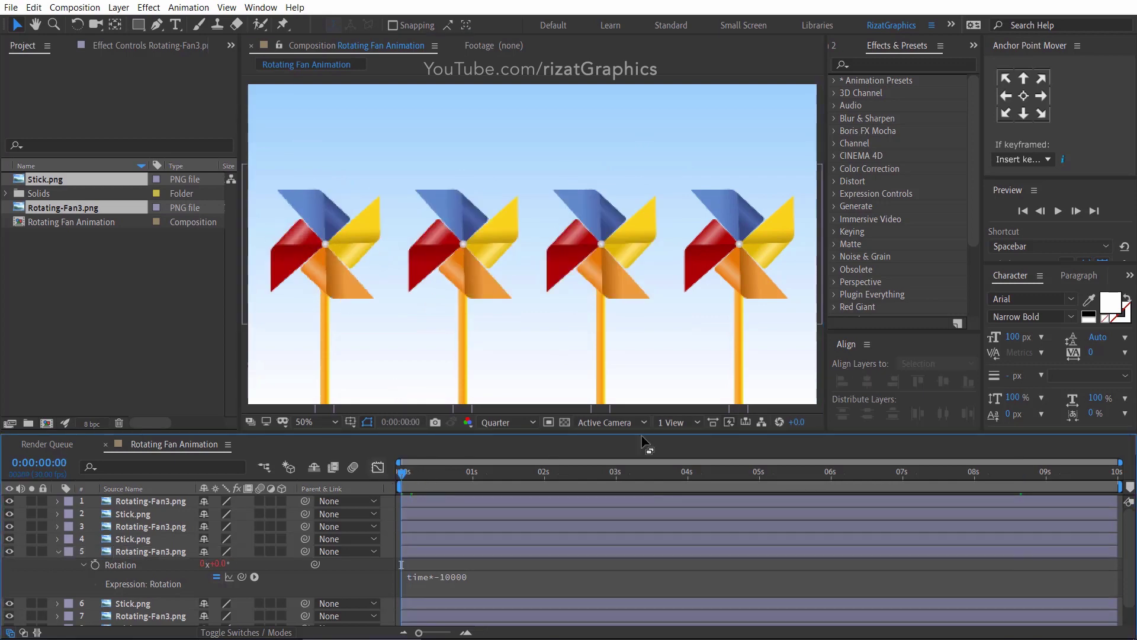
left_click(1058, 212)
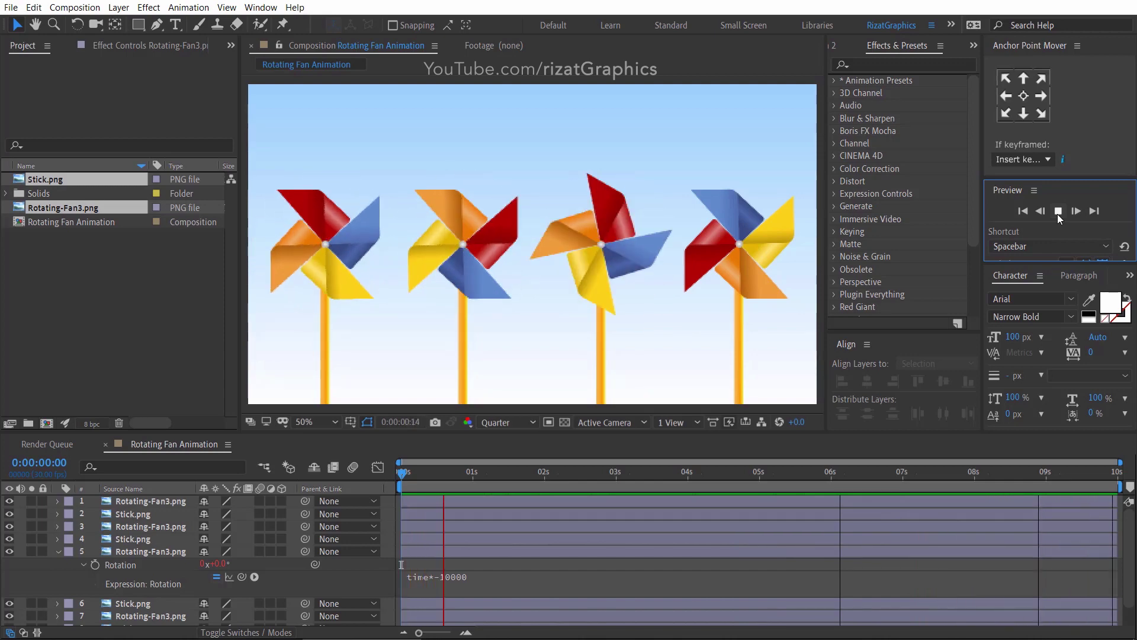
key("space")
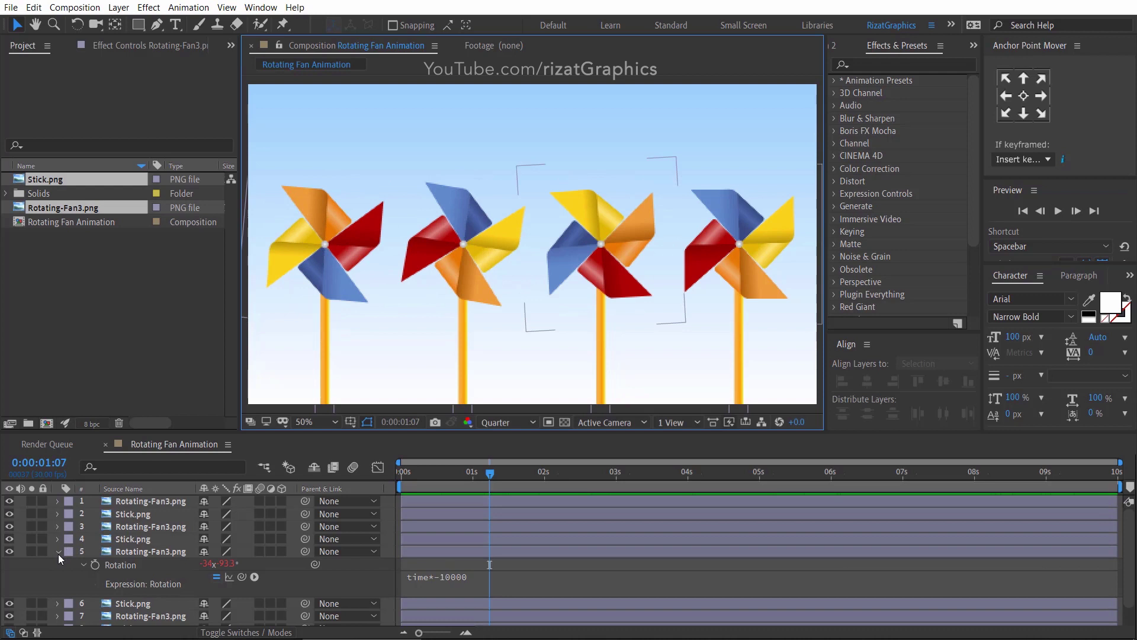
- Apply the Wiggle - rotation preset to the fourth pinwheel's layer 7
left_click(57, 551)
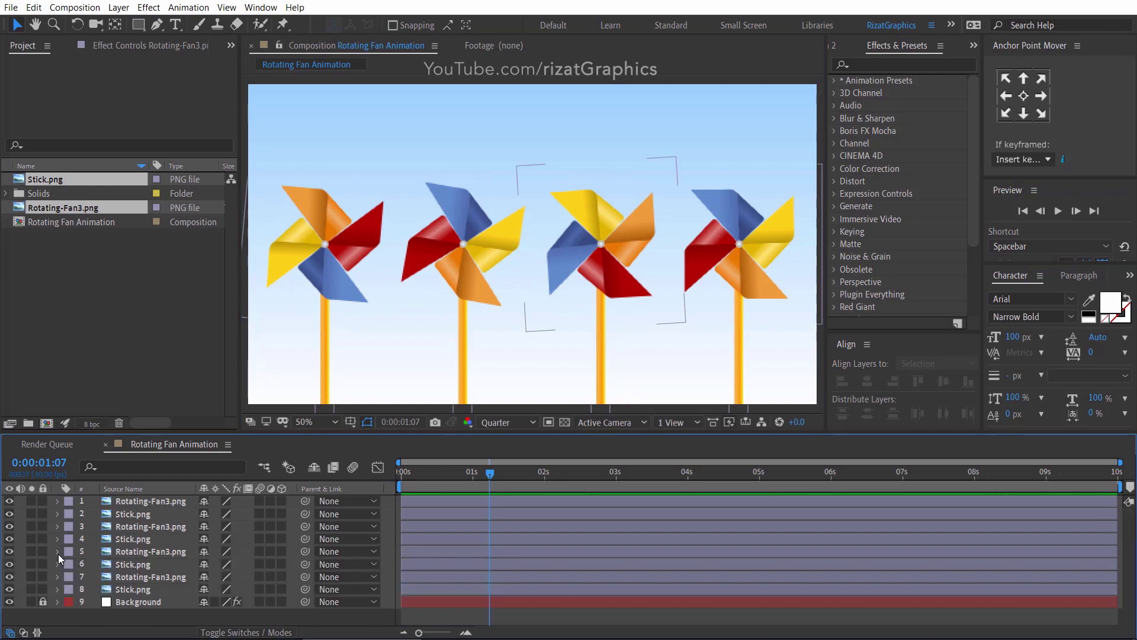
left_click(123, 576)
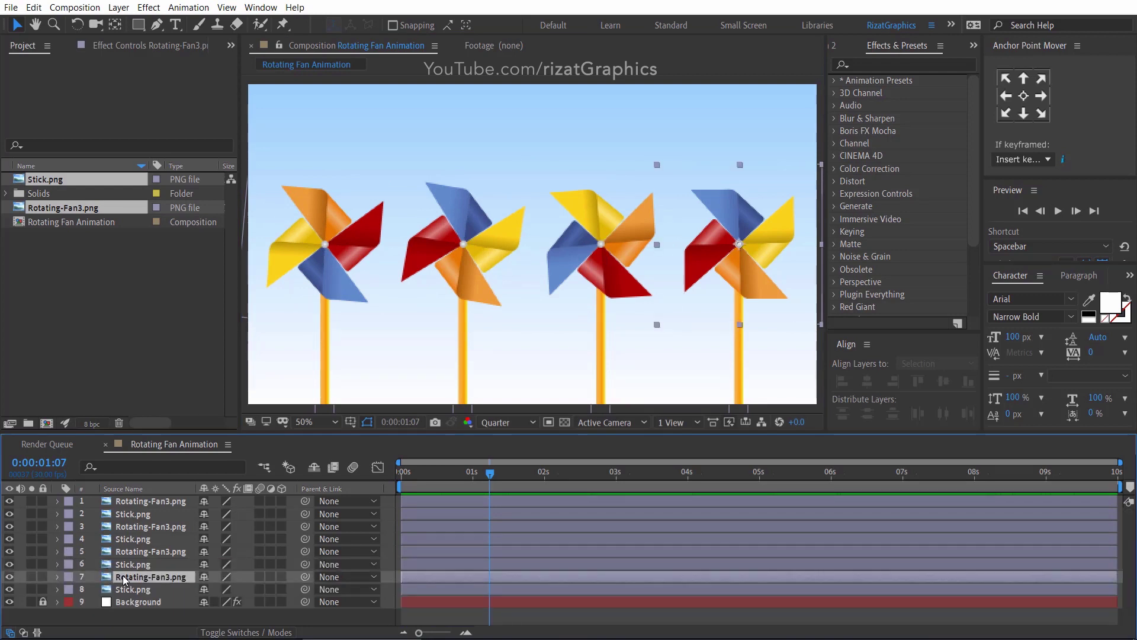
left_click(890, 65)
type("wiggle")
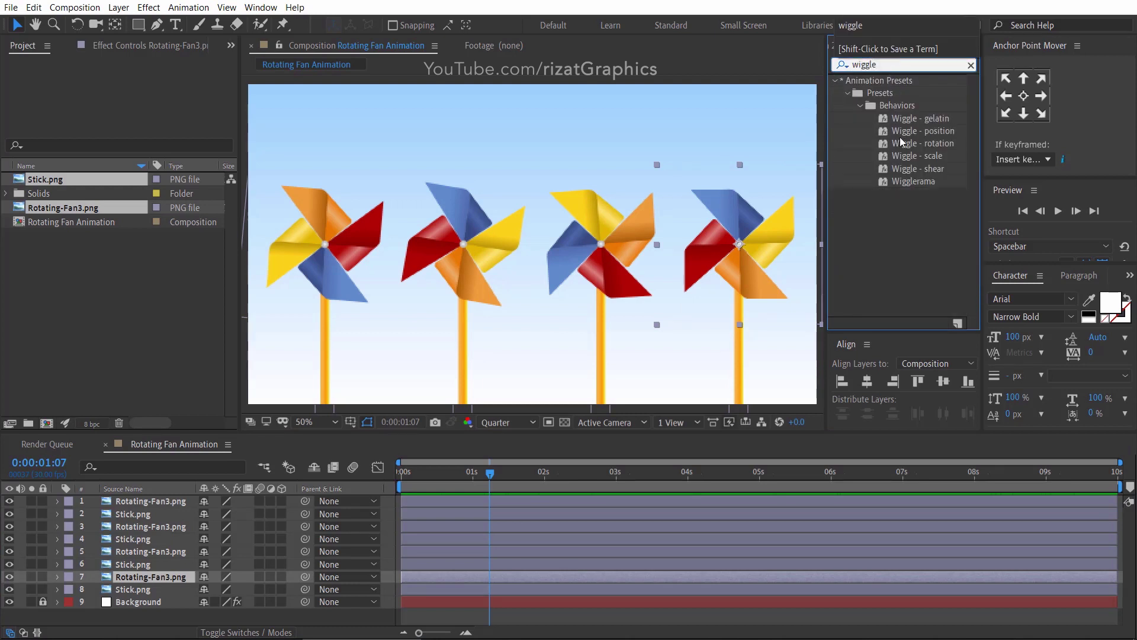
left_click_drag(901, 143, 762, 235)
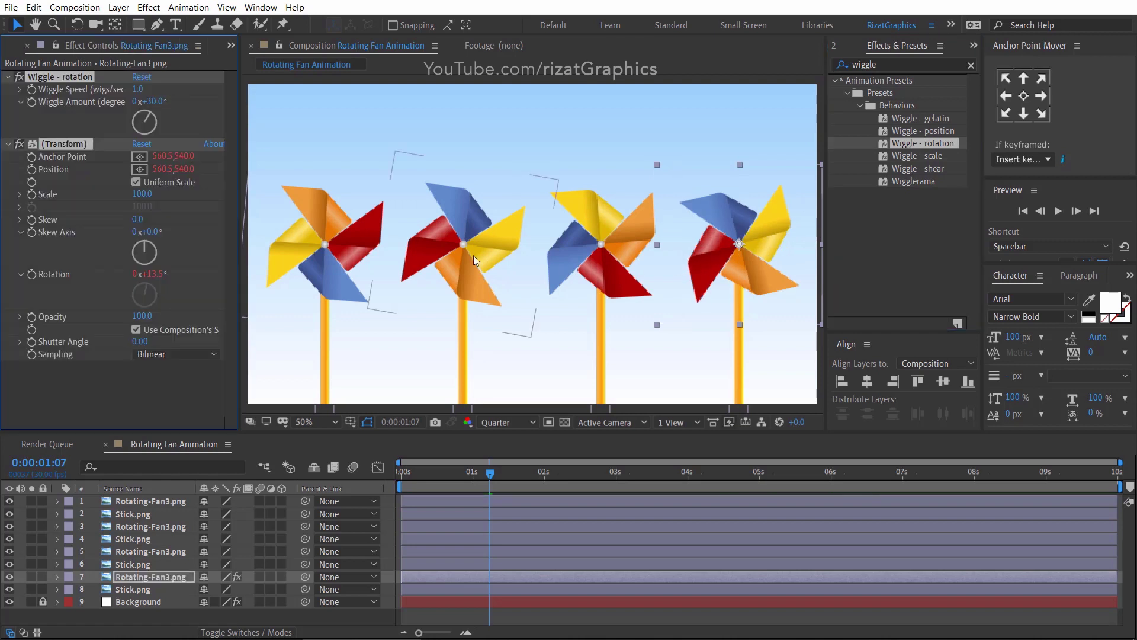
- Set the Wiggle Amount to 1x+30° and return to the start
left_click(136, 102)
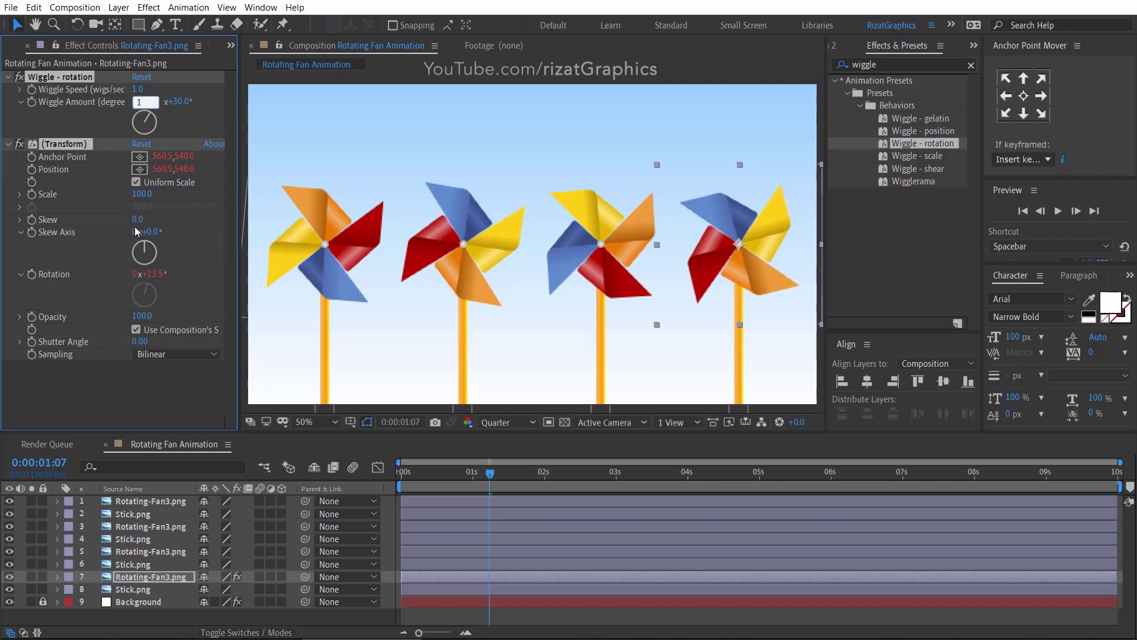
left_click(137, 232)
key("Return")
left_click_drag(419, 485, 403, 485)
left_click(691, 380)
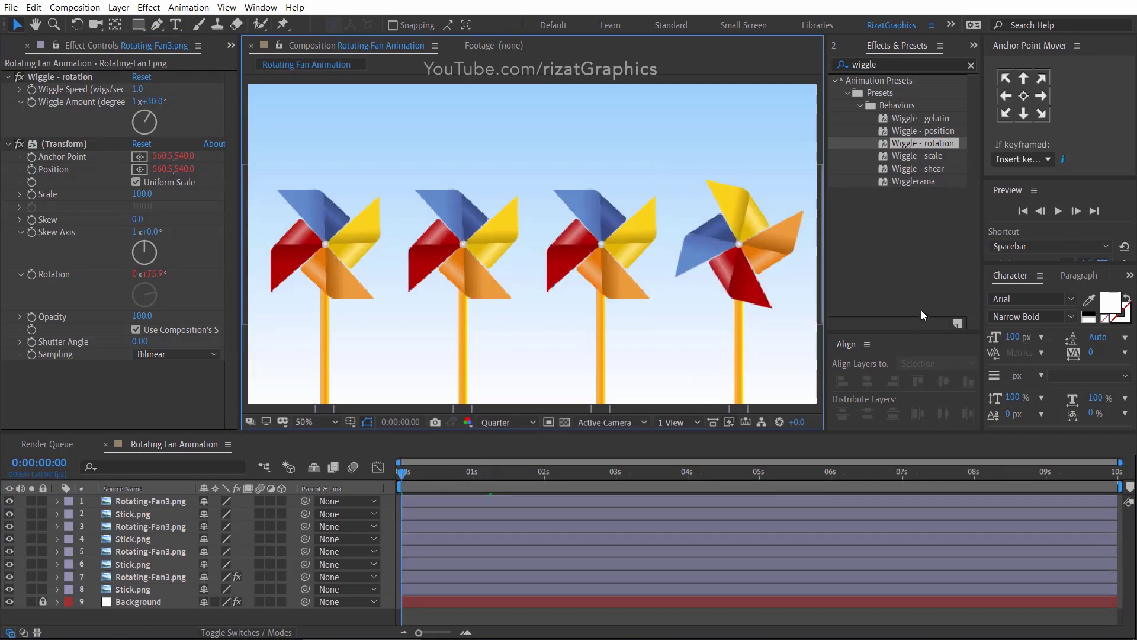
- Clear the wiggle search and preview the animation
left_click(970, 65)
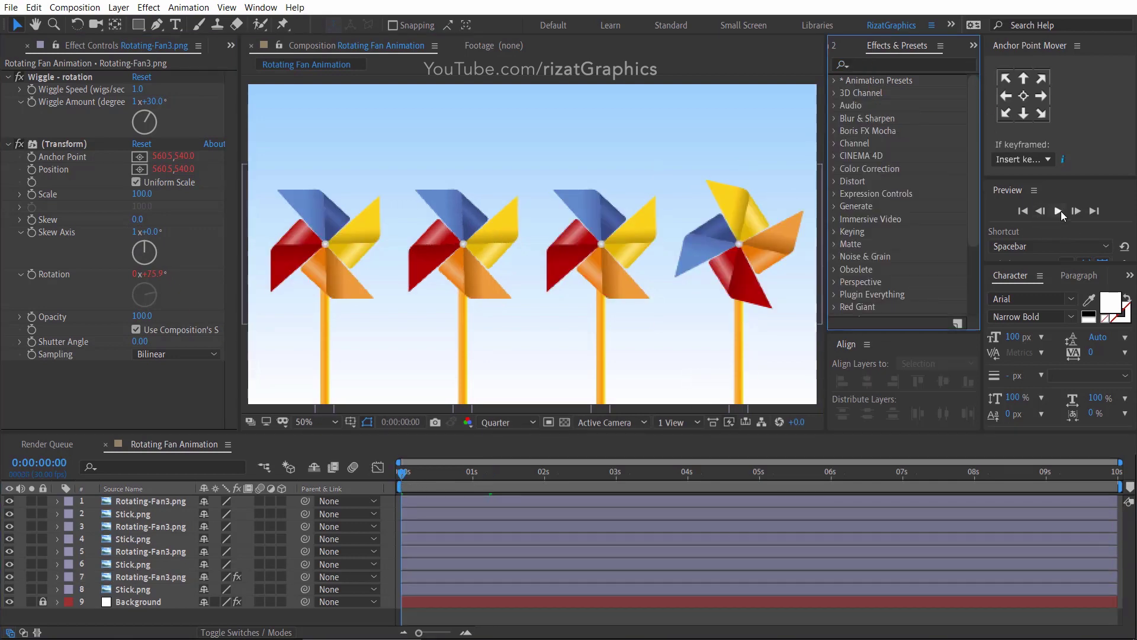
left_click(1059, 212)
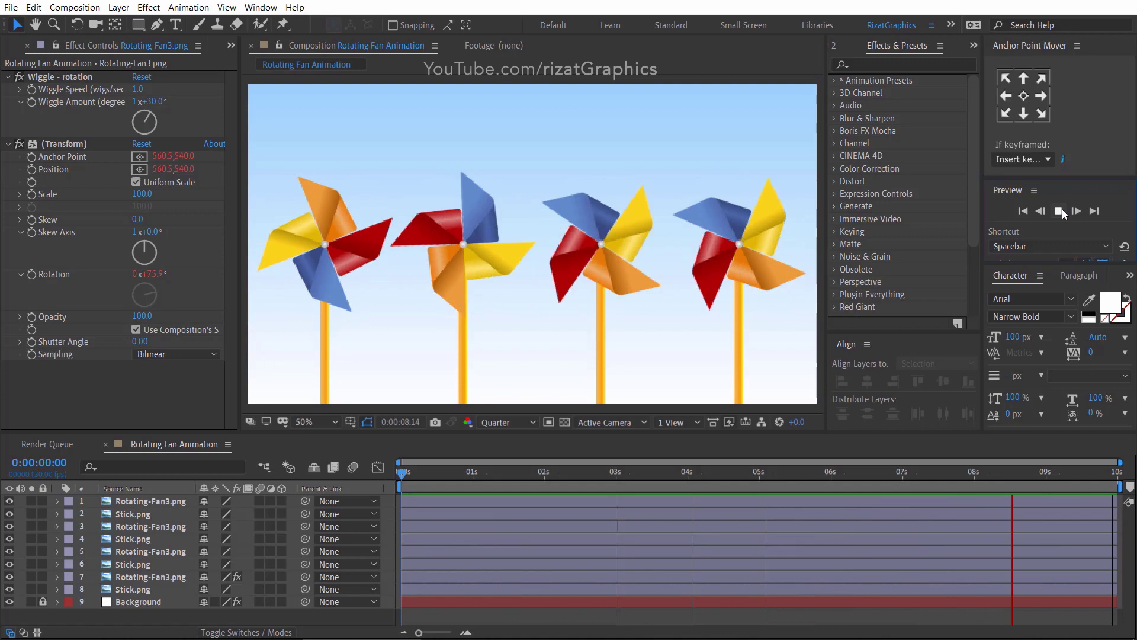
left_click(145, 502)
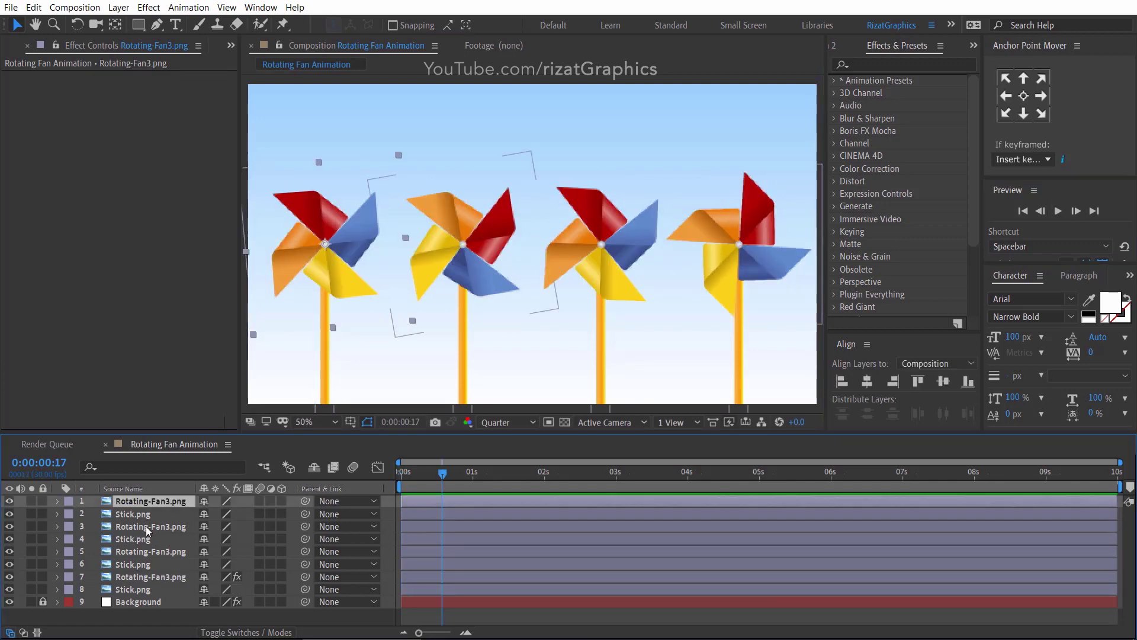
- Enable Motion Blur on the four pinwheel layers 1, 3, 5 and 7
left_click(146, 527, "ctrl")
left_click(142, 551, "ctrl")
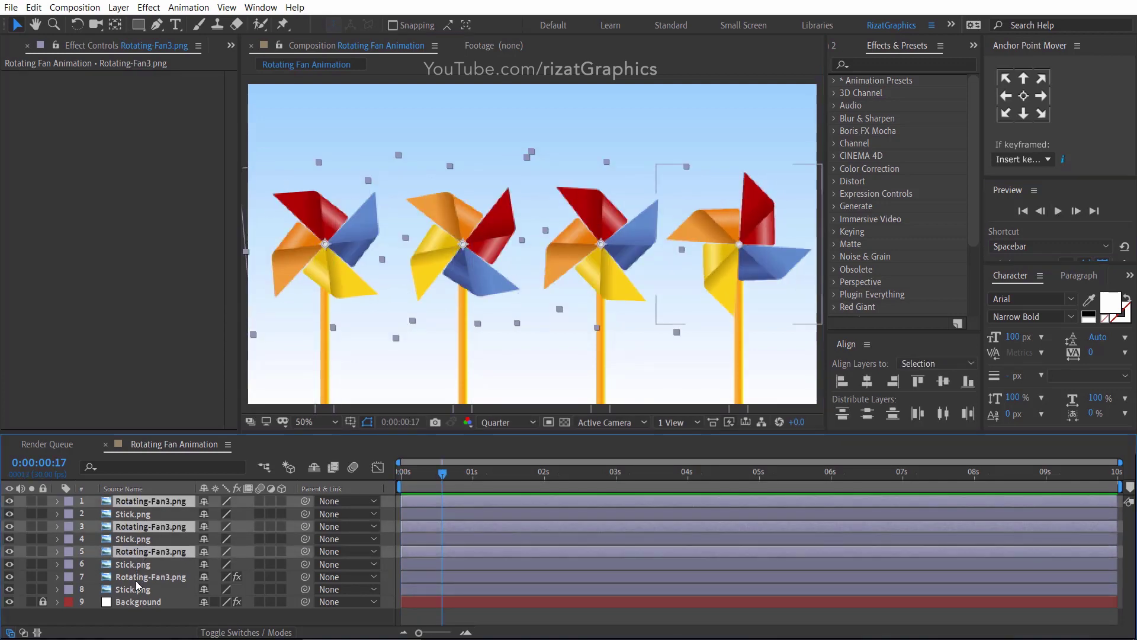
left_click(148, 577, "ctrl")
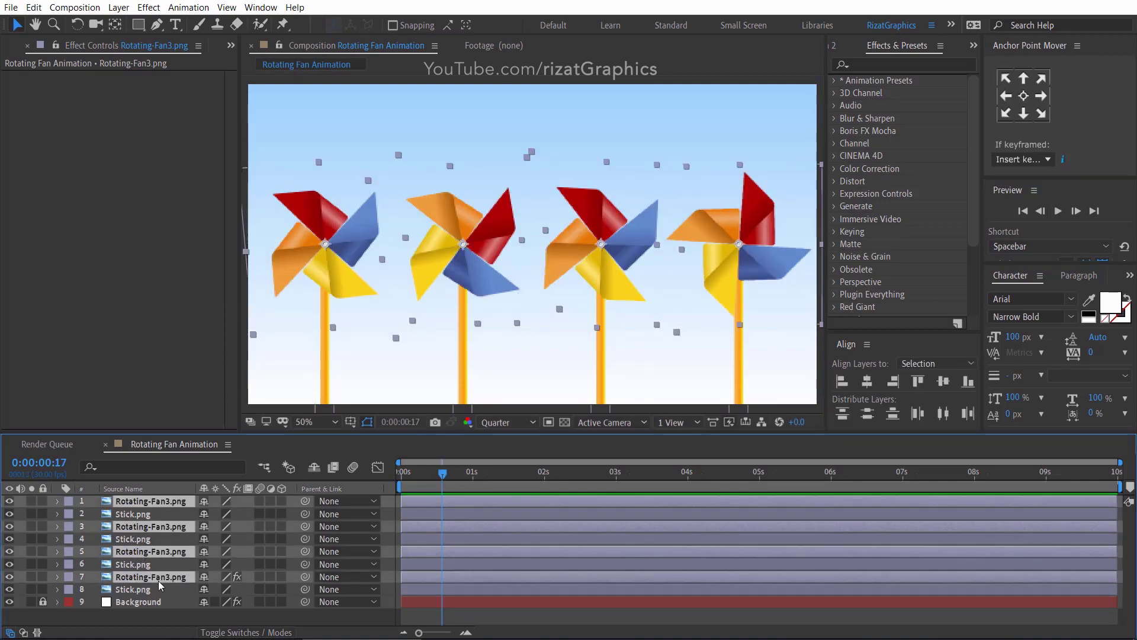
left_click(261, 500)
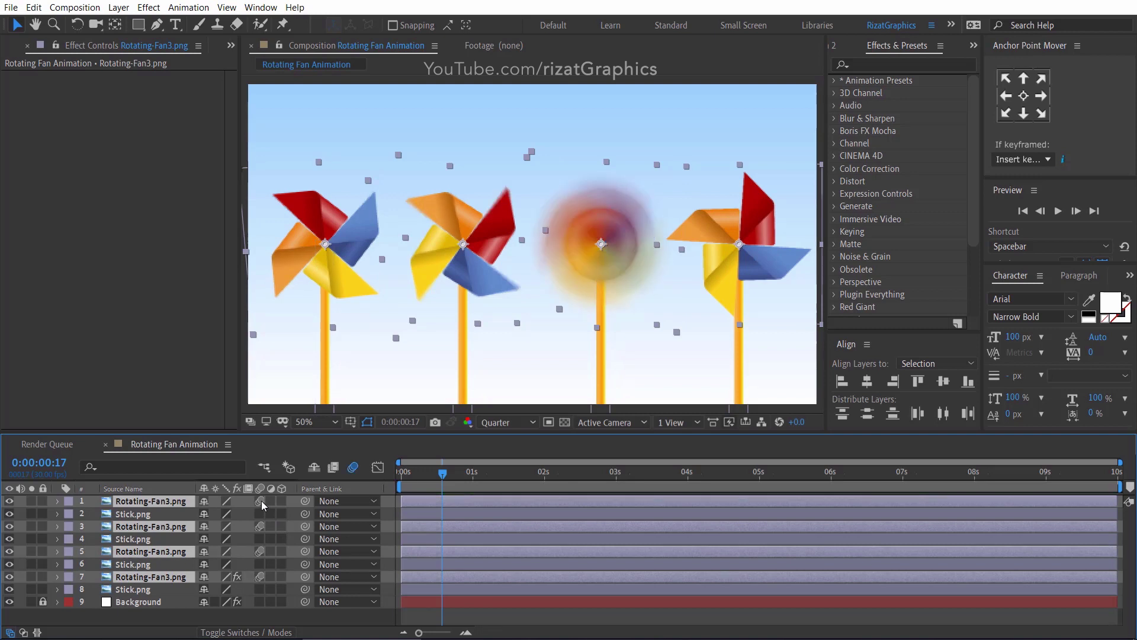
key("ctrl+0")
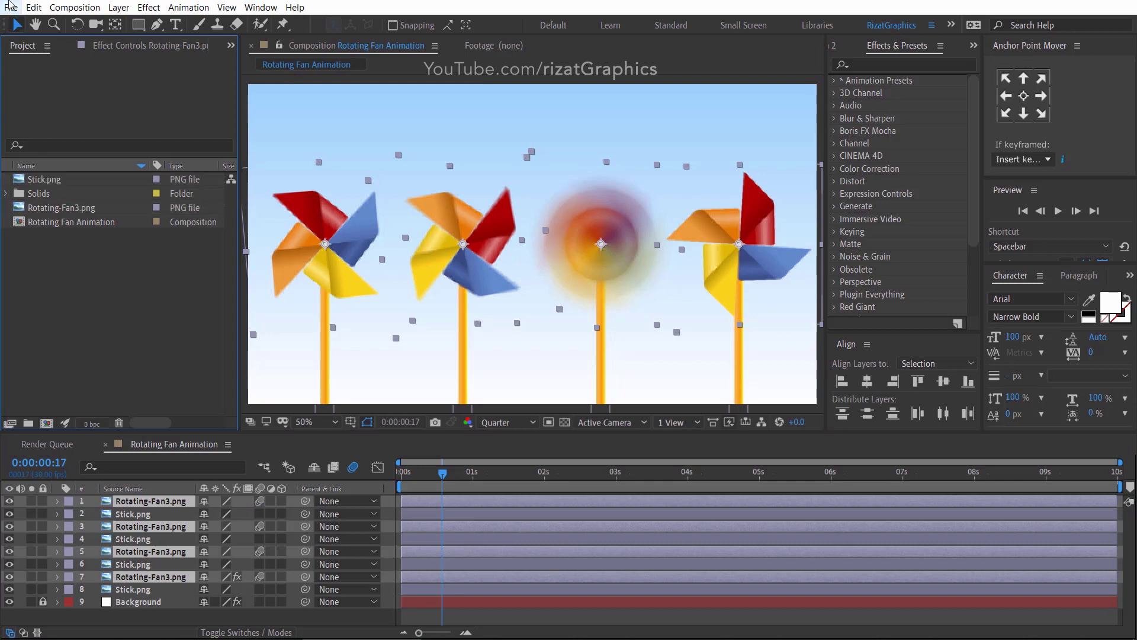
- Import Rotating-Fan1, Rotating-Fan2 and Rotating-Fan4 as separate PNG stills, not a sequence
left_click(11, 8)
mouse_move(77, 195)
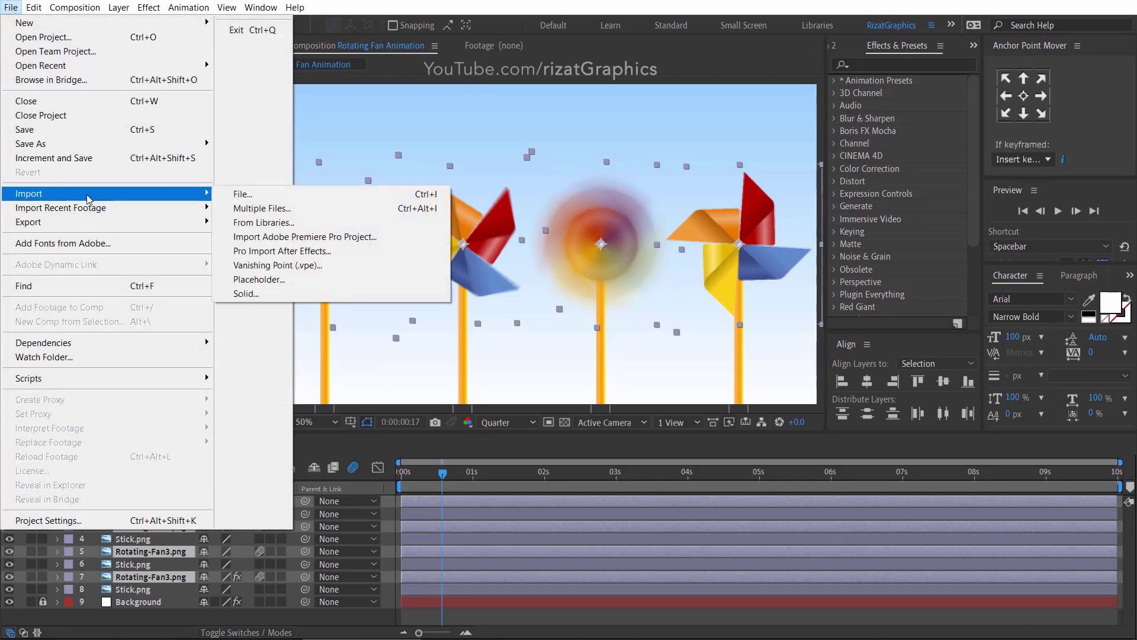
left_click(284, 200)
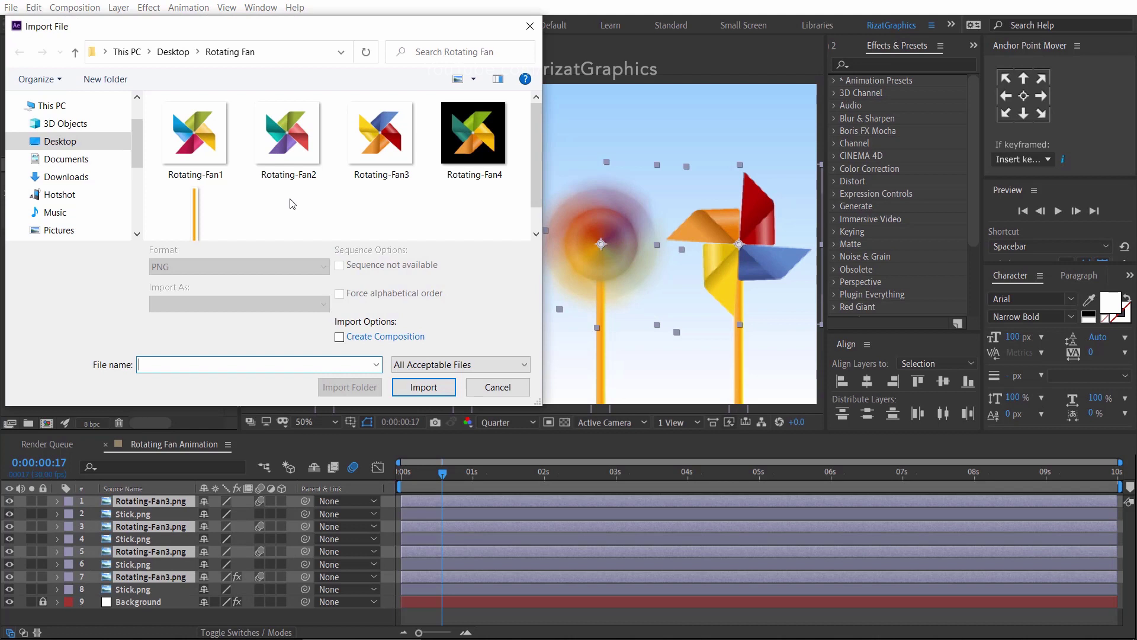
left_click(201, 160)
left_click(287, 142, "ctrl")
left_click(485, 155, "ctrl")
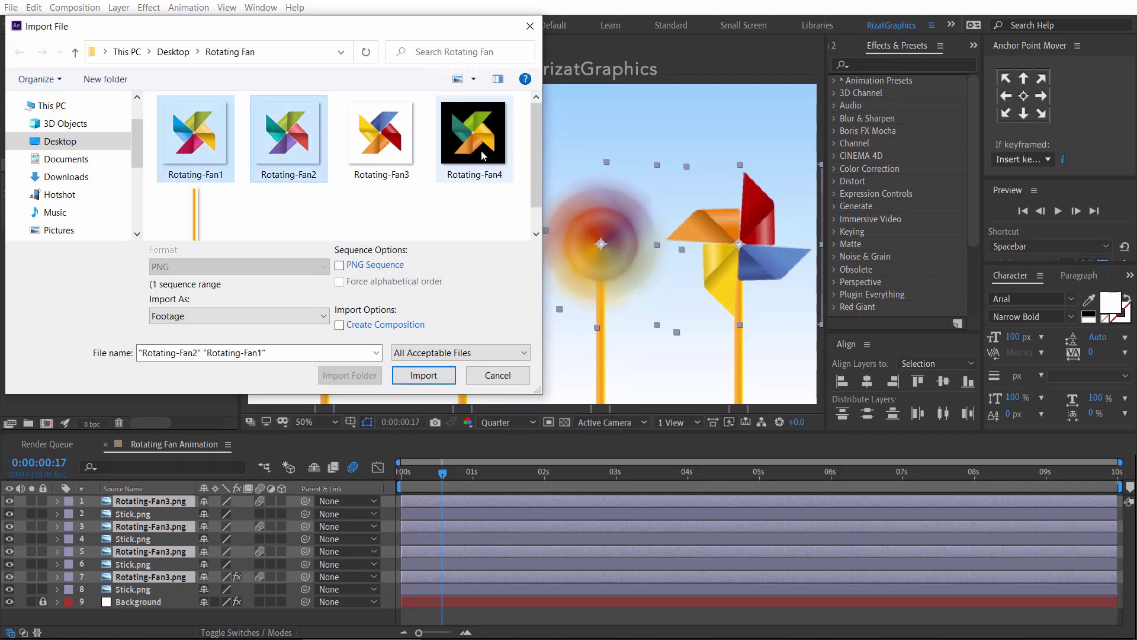
left_click(339, 266)
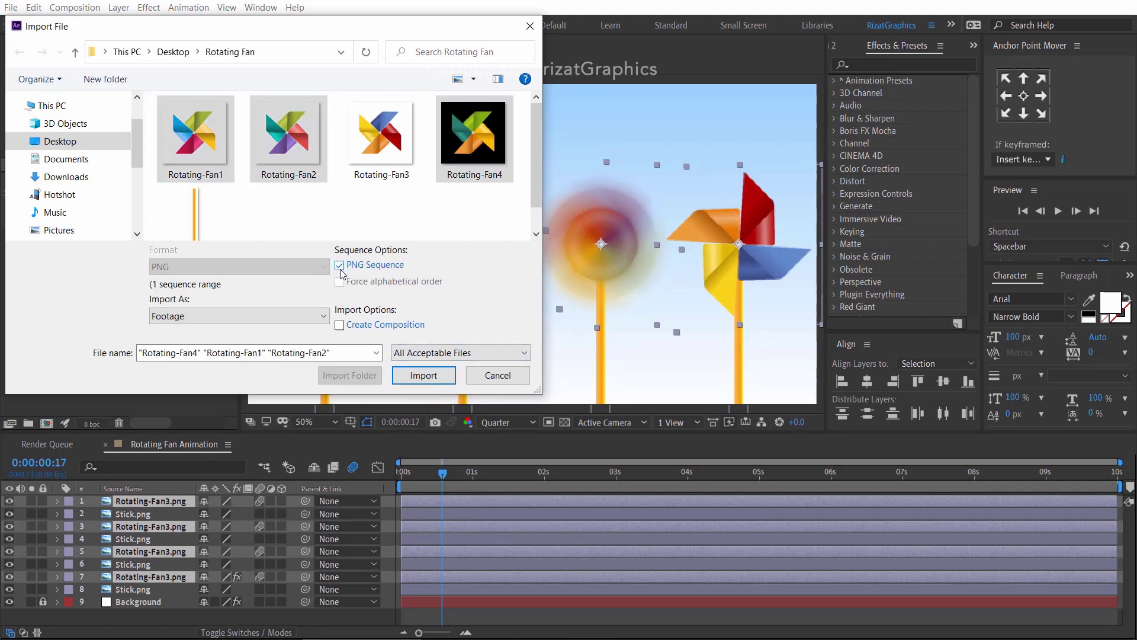
left_click(421, 375)
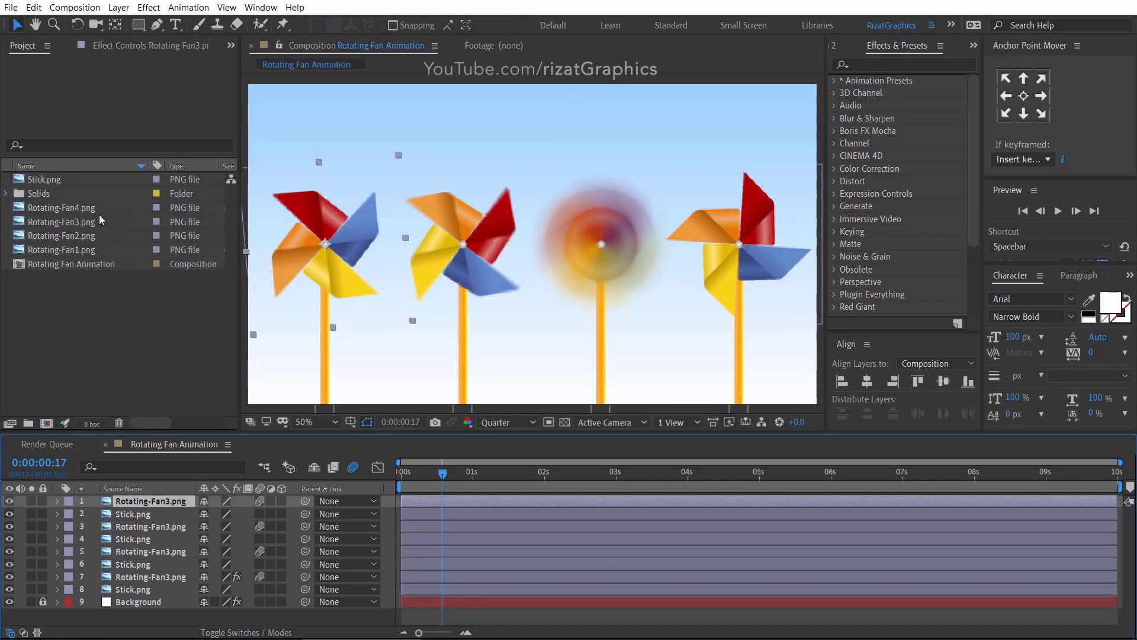
- Replace layers 1, 3 and 7 with Rotating-Fan1, Rotating-Fan2 and Rotating-Fan4 images
left_click_drag(88, 250, 131, 507)
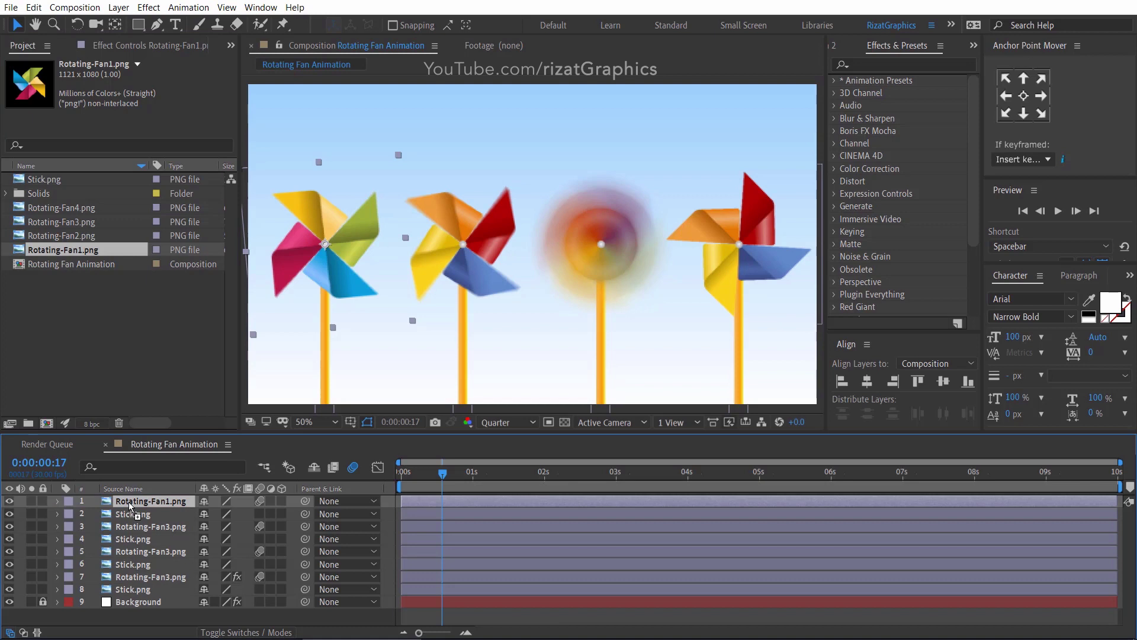
left_click(114, 372)
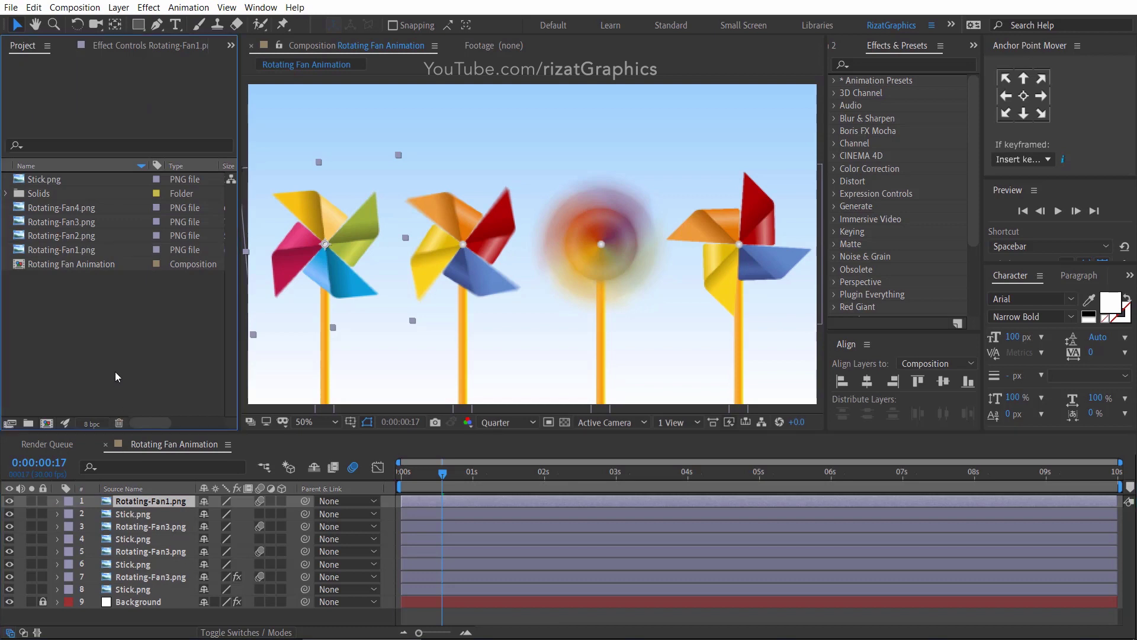
left_click(131, 527)
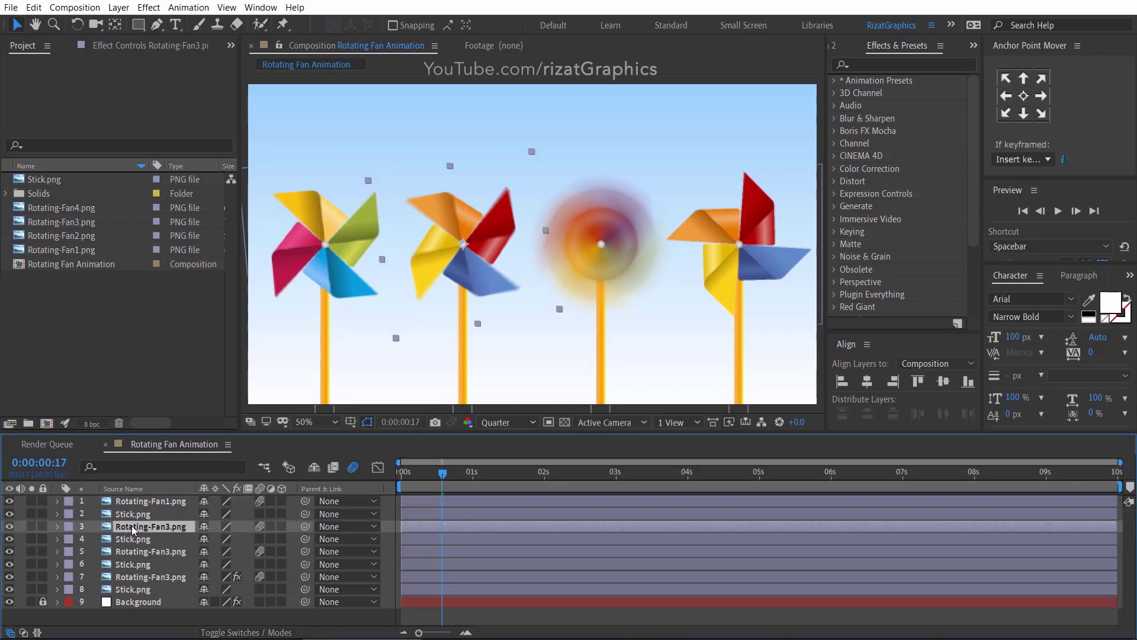
left_click_drag(92, 237, 134, 529)
left_click(121, 395)
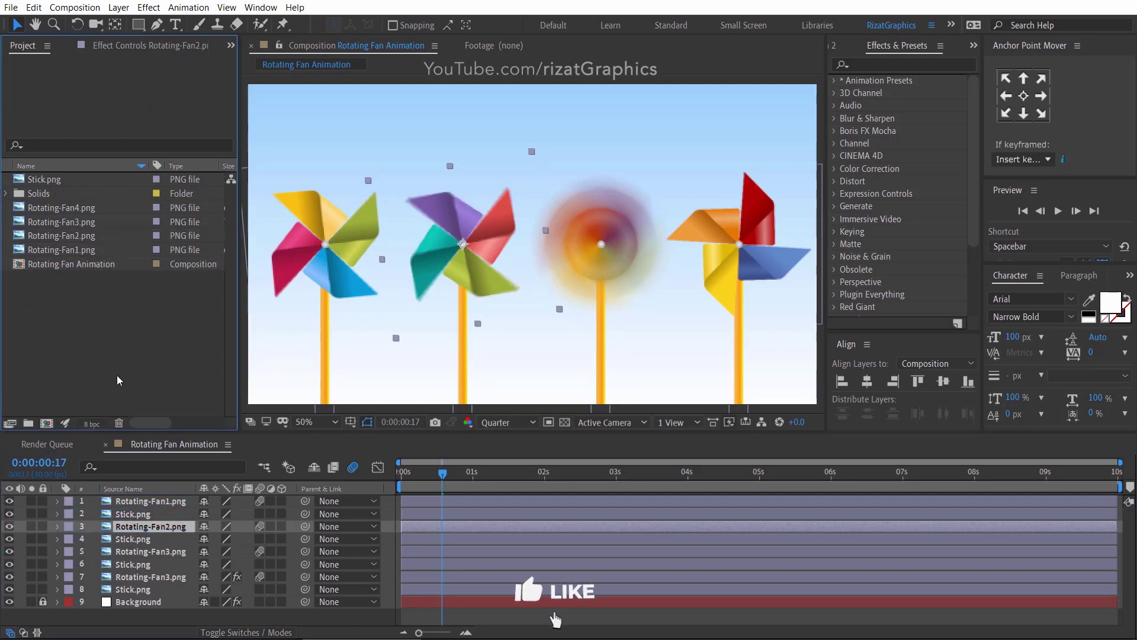
left_click(134, 577)
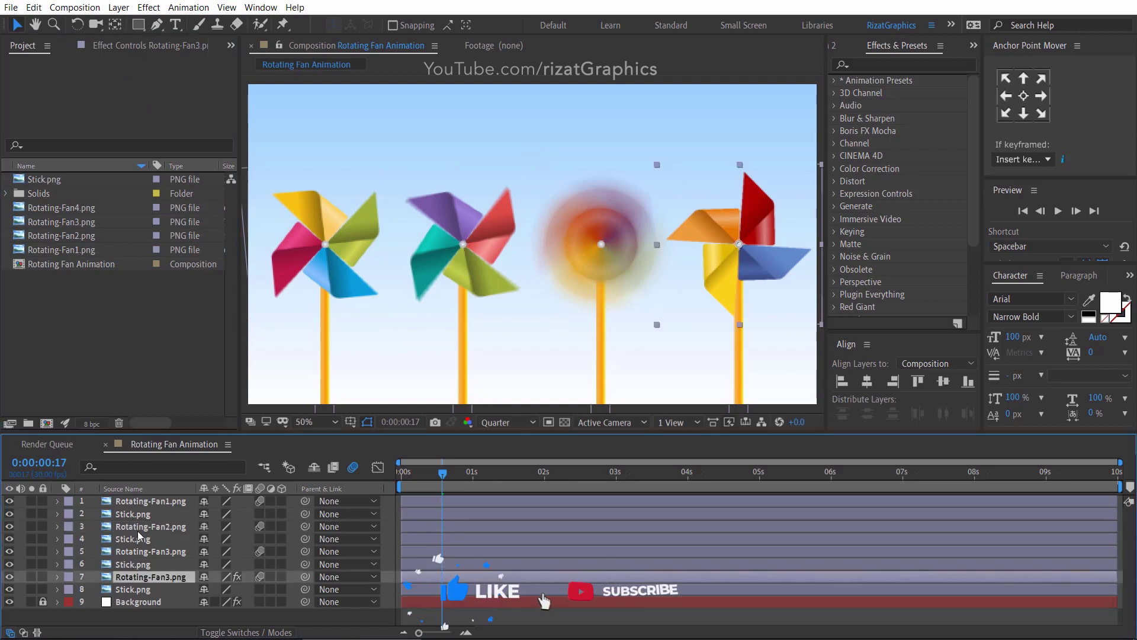
left_click_drag(78, 209, 128, 575)
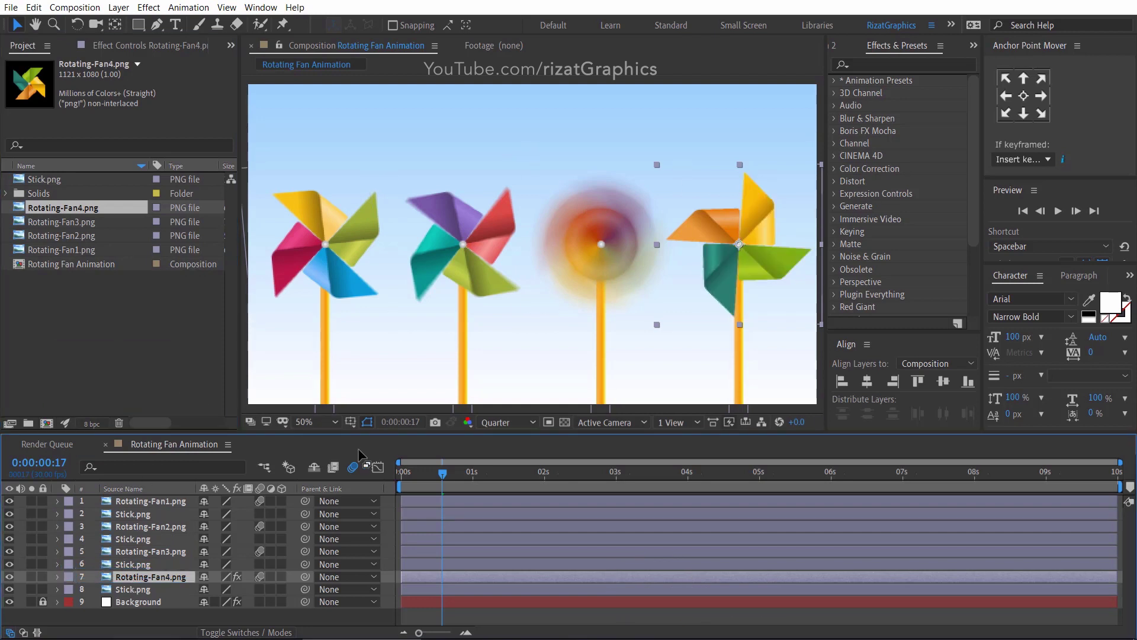
- End the work area at about 7 seconds and preview the shortened animation
left_click(922, 477)
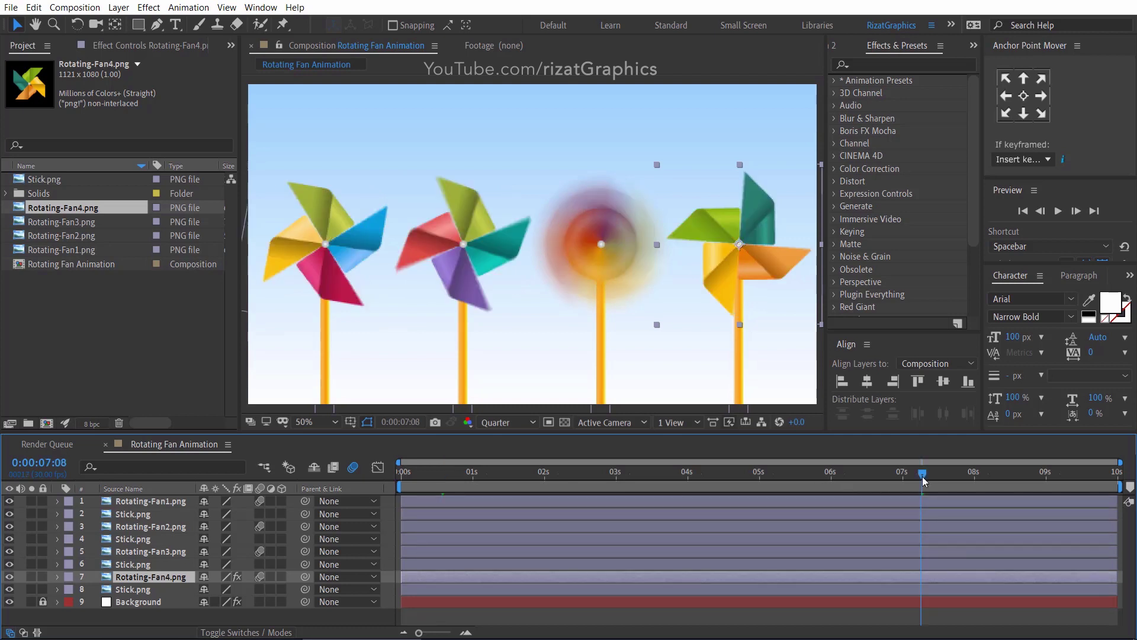
left_click_drag(920, 476, 918, 476)
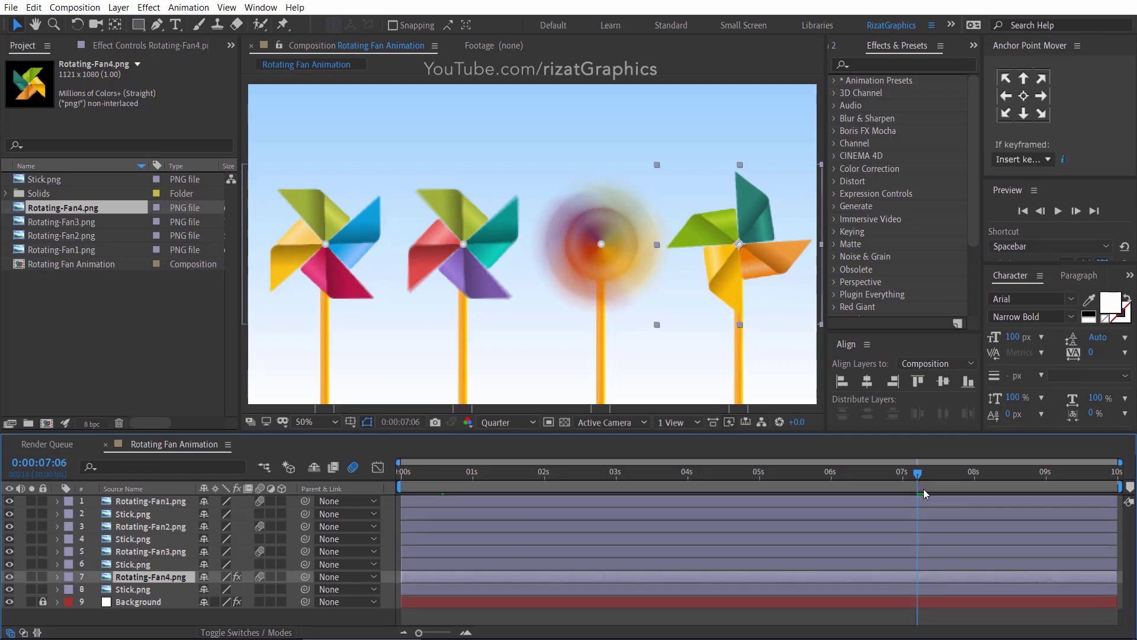
key("n")
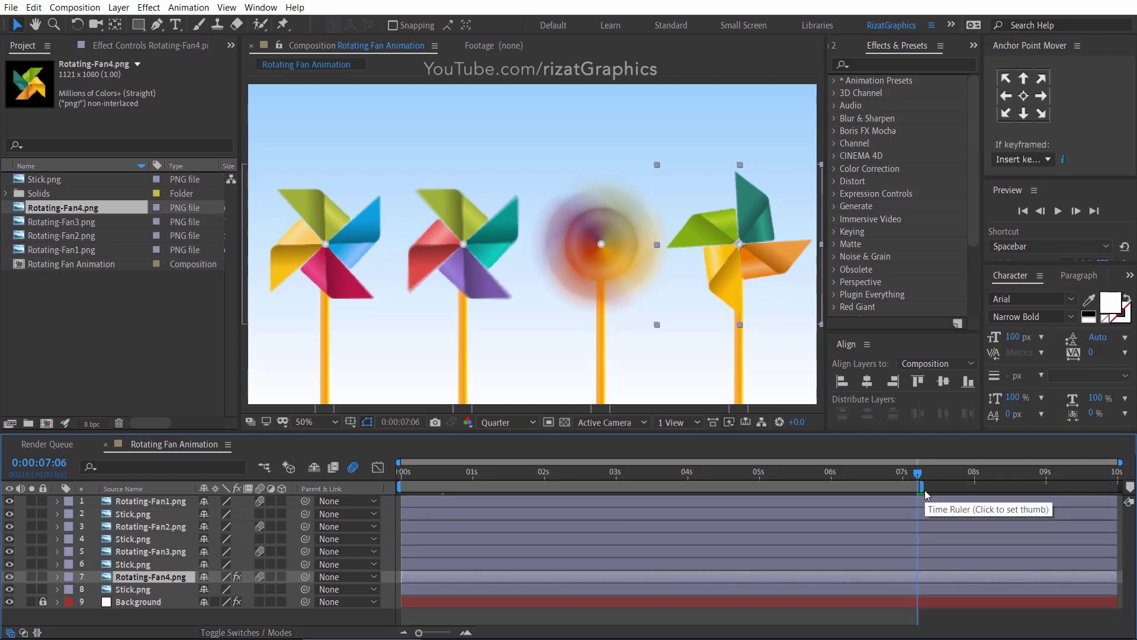
left_click(1059, 211)
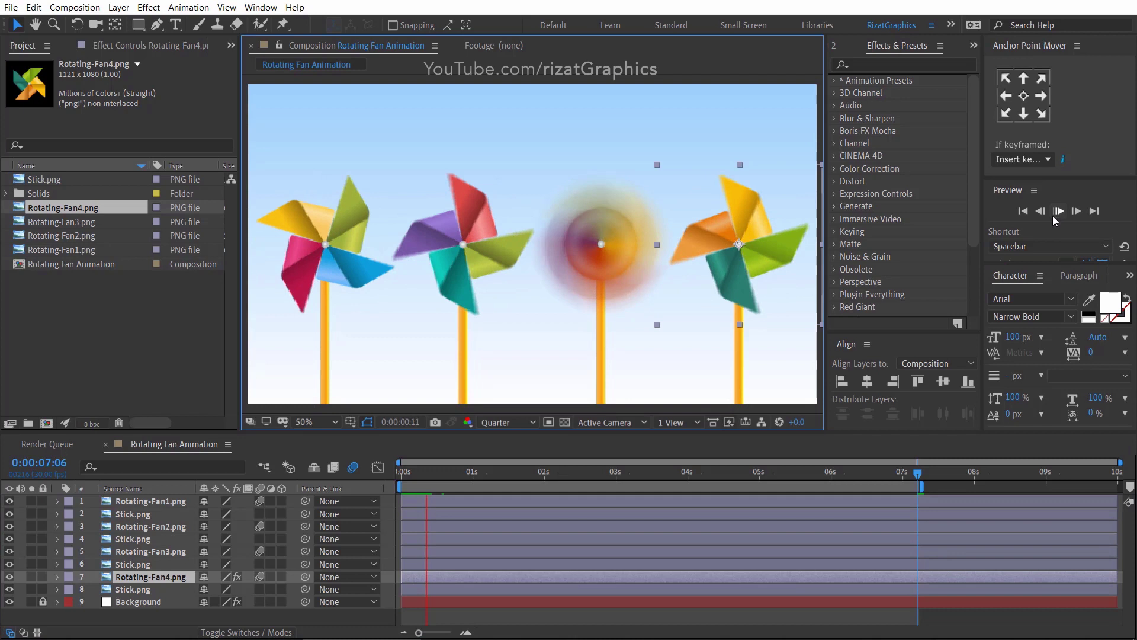
left_click(808, 372)
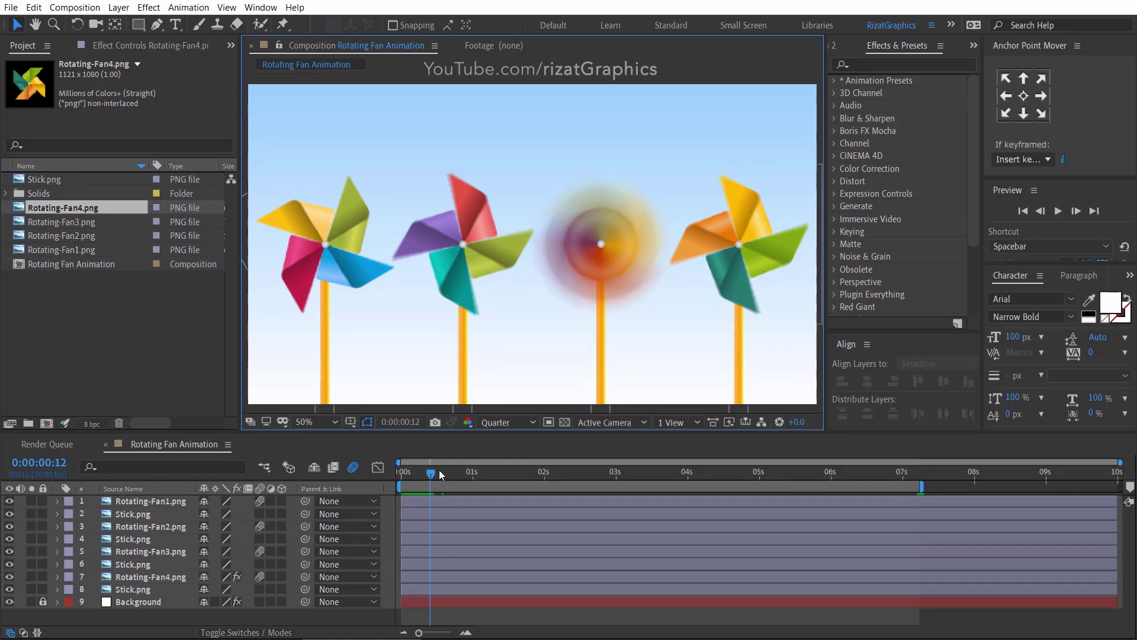
- Preview the pinwheels from 0:00 at Full resolution
left_click(401, 471)
left_click(503, 422)
left_click(506, 461)
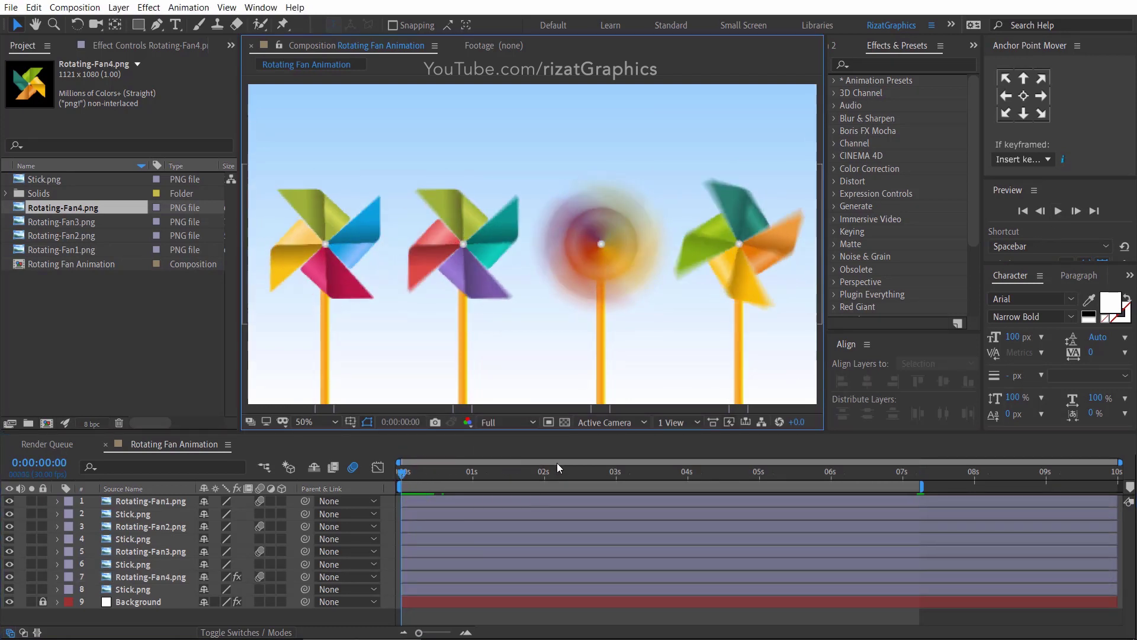
left_click(1058, 212)
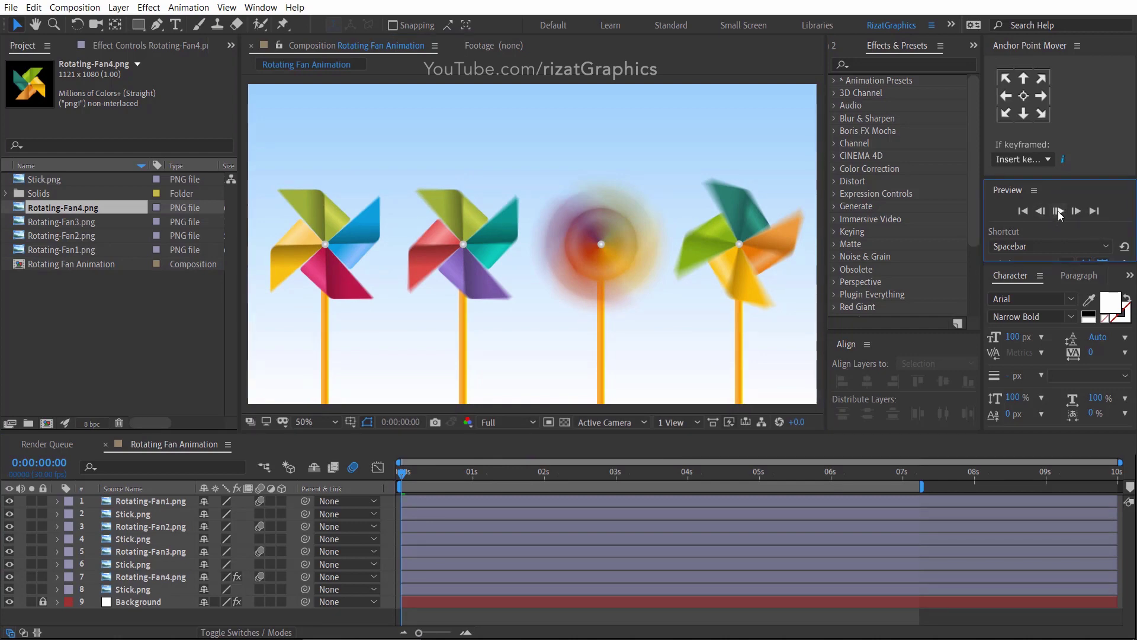